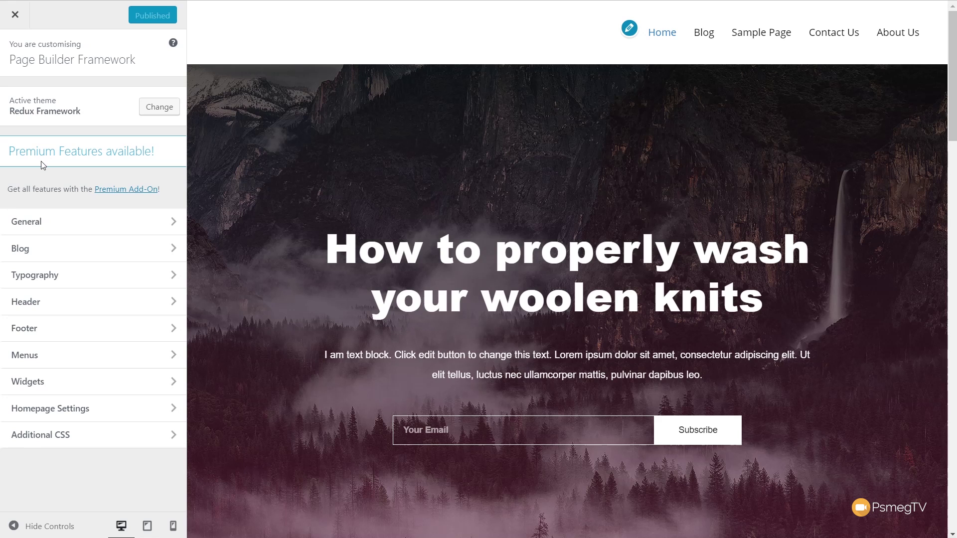
# Step: Open the Blog / Archive Layout settings in the Blog section and go to the post layout options
pyautogui.click(30, 248)
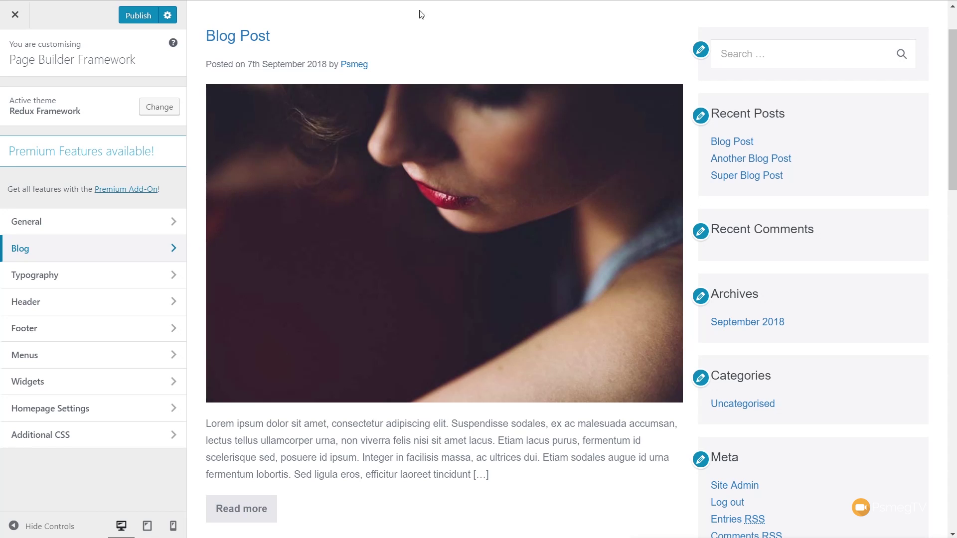
pyautogui.click(78, 250)
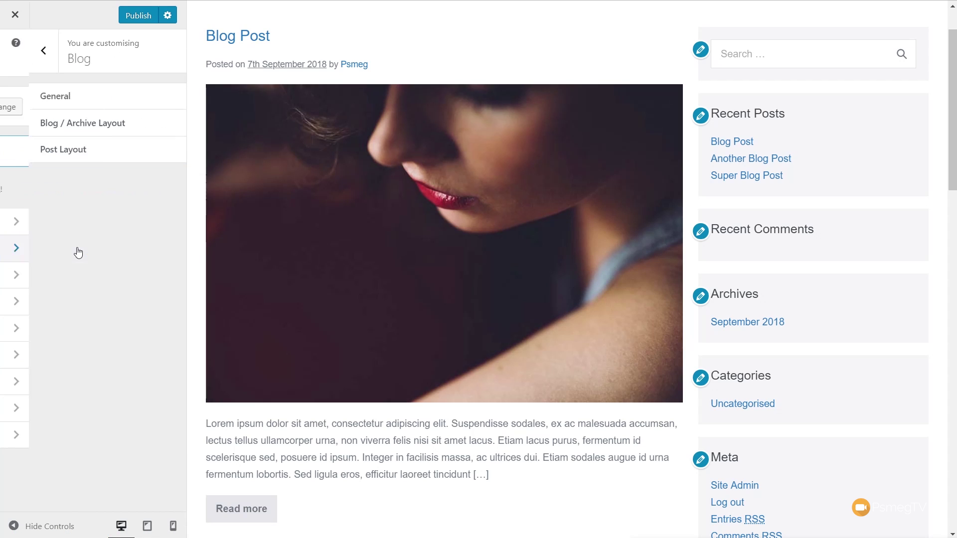
pyautogui.click(36, 124)
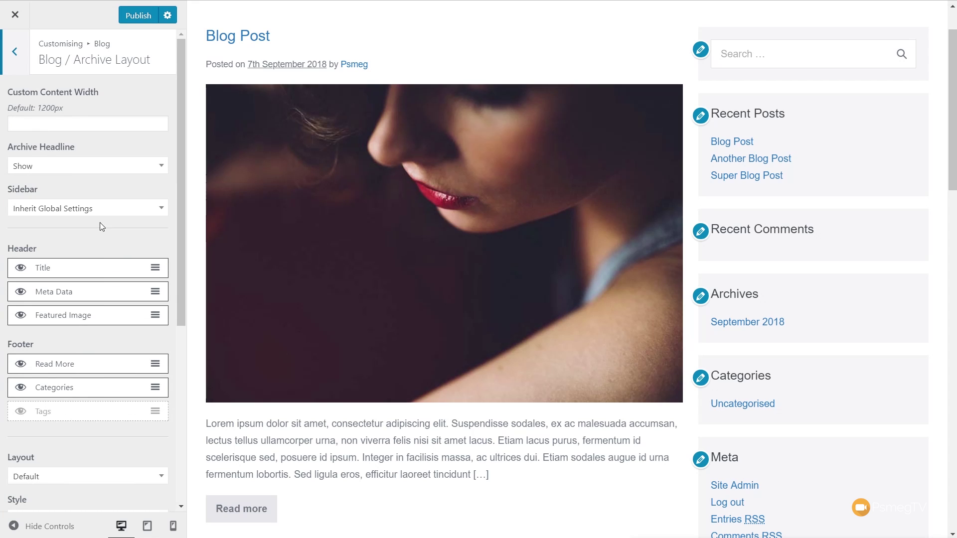
pyautogui.scroll(-4, 76, 254)
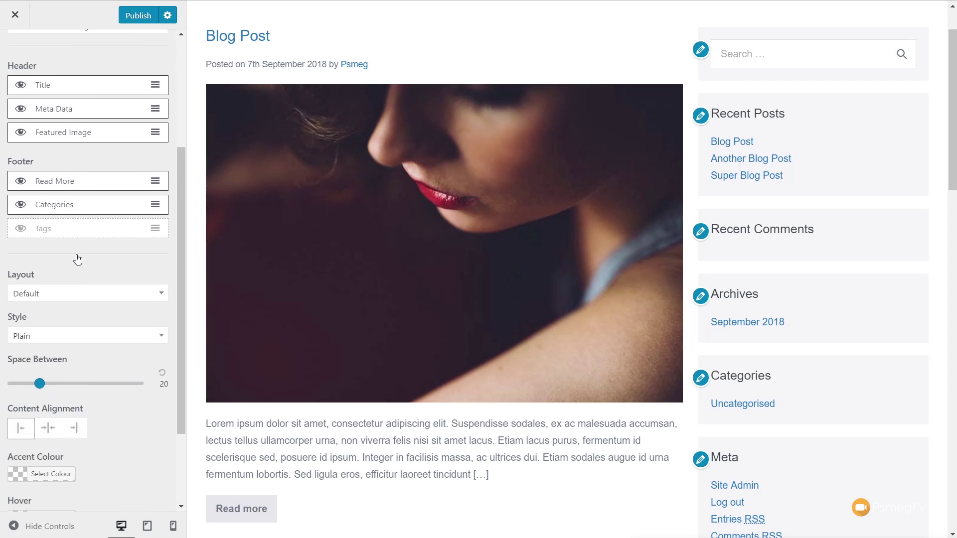
# Step: Set the blog archive layout to Image Beside Post and the post style to Boxed
pyautogui.click(77, 290)
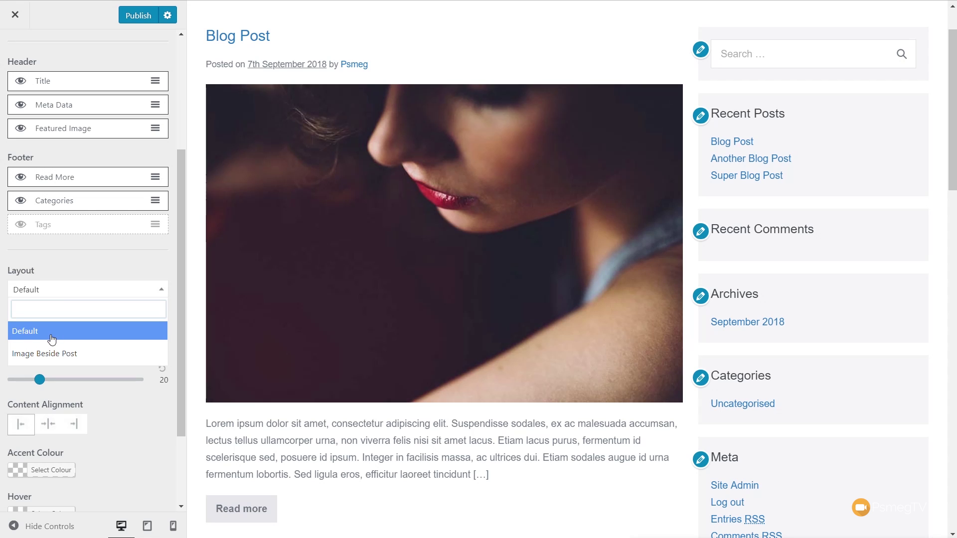
pyautogui.click(50, 353)
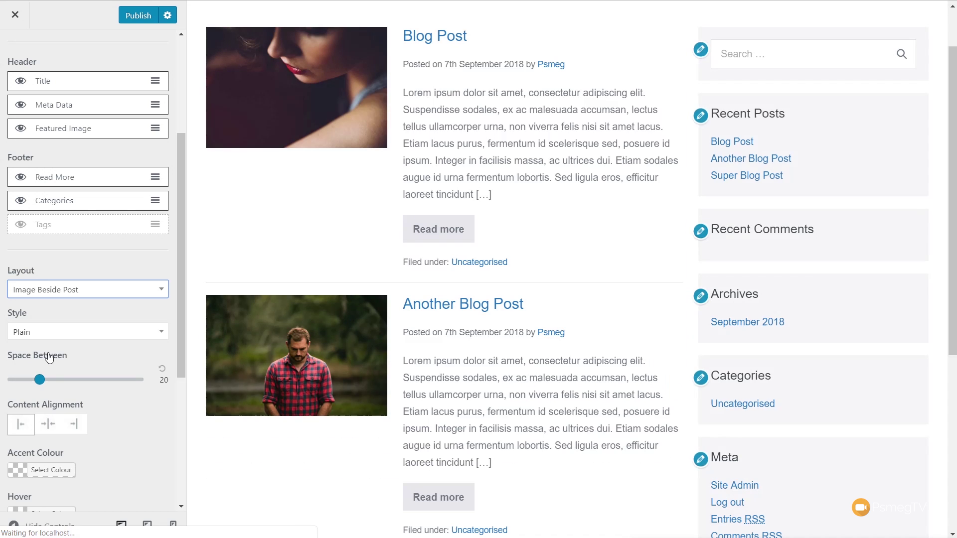
pyautogui.scroll(1, 421, 289)
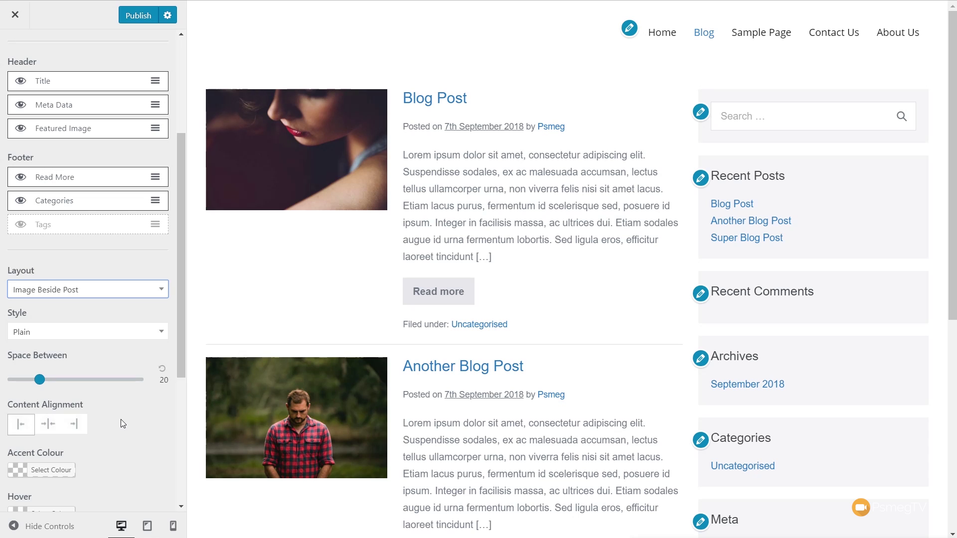
pyautogui.scroll(-4, 121, 420)
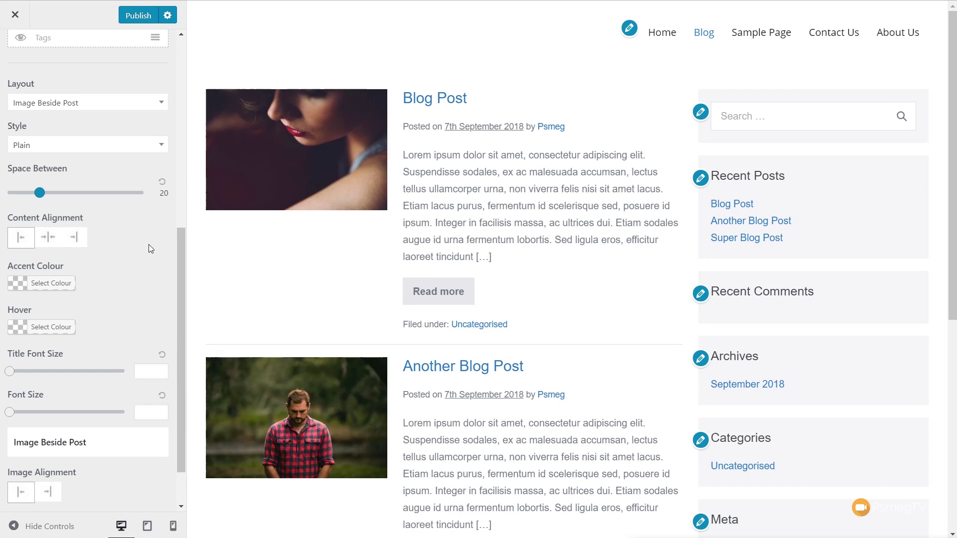
pyautogui.click(109, 148)
pyautogui.click(63, 208)
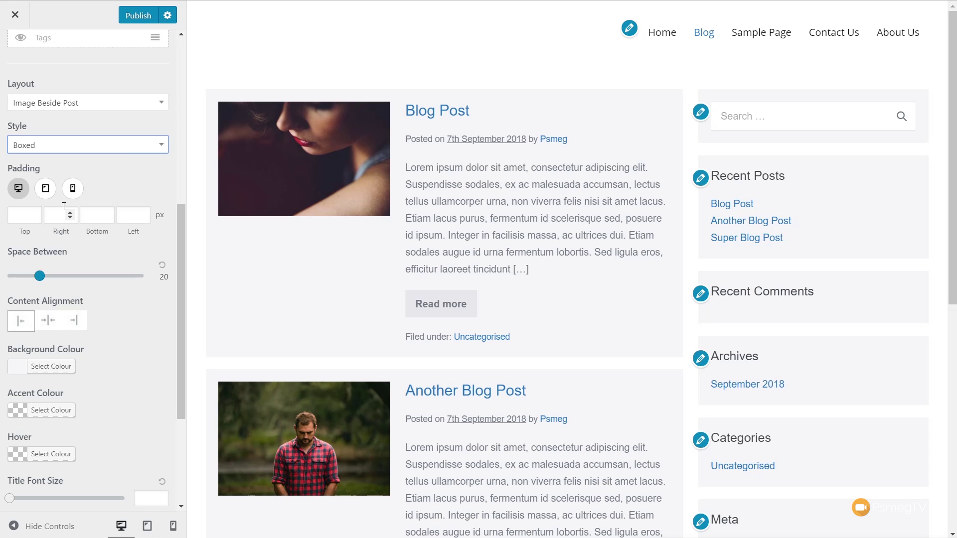
# Step: Check the padding settings and site preview for tablet and mobile, and return to desktop
pyautogui.click(40, 219)
pyautogui.click(45, 190)
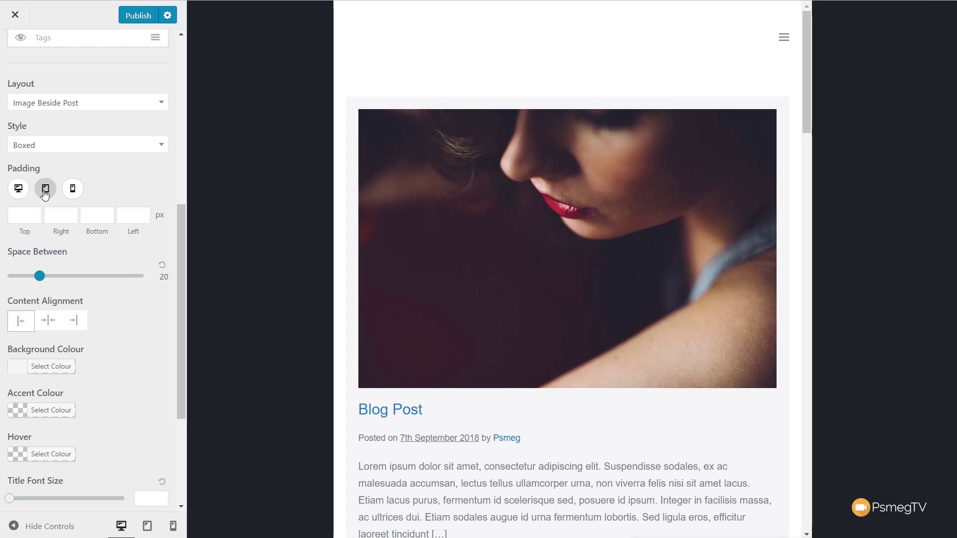
pyautogui.click(74, 195)
pyautogui.click(42, 195)
pyautogui.click(26, 191)
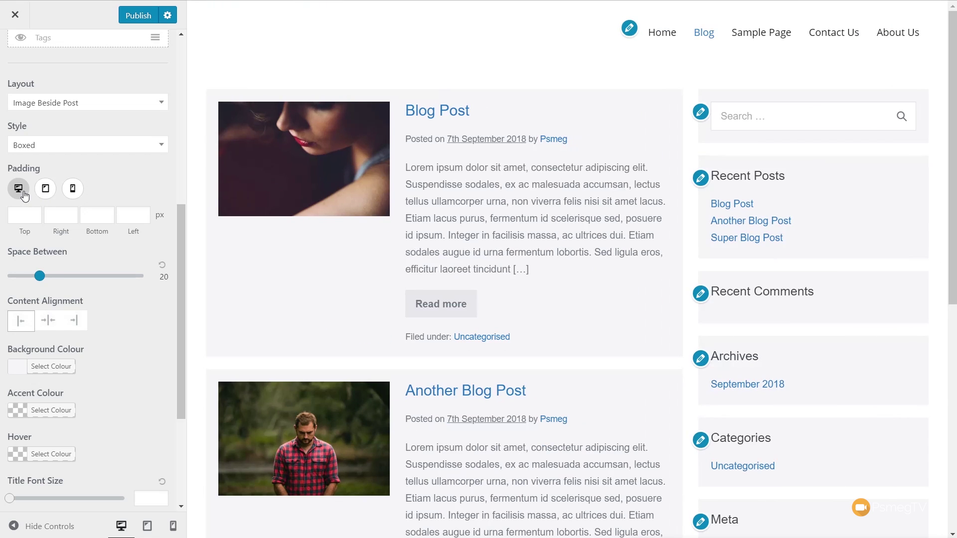
# Step: Set the space between archive posts to 50 and centre their content
pyautogui.moveTo(39, 278); pyautogui.dragTo(76, 282)
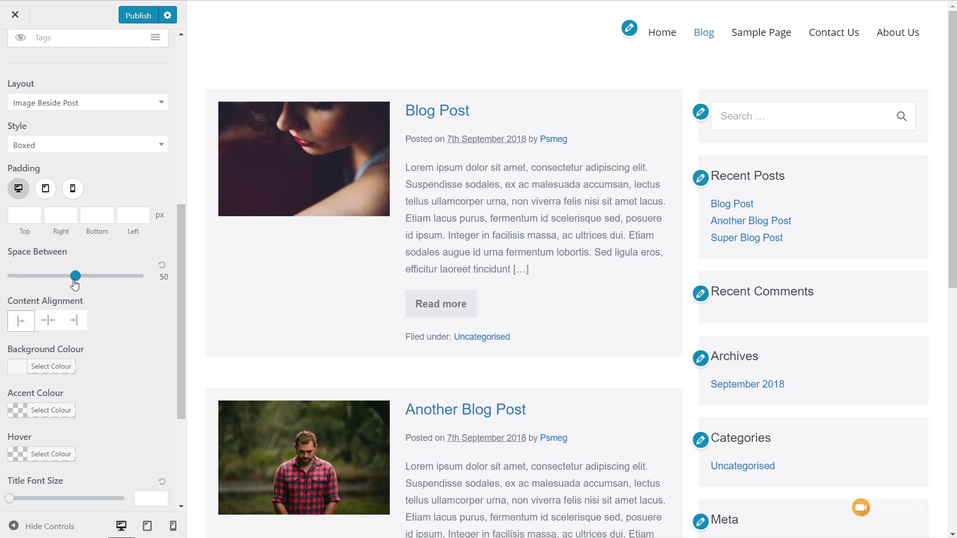
pyautogui.click(52, 324)
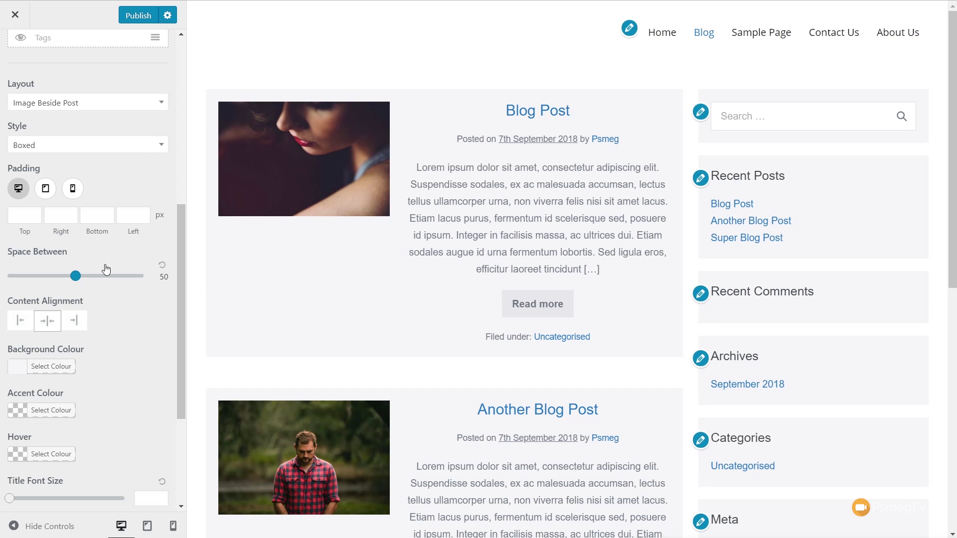
# Step: Set the archive post style back to Plain and the layout back to Default, and review the preview
pyautogui.click(68, 146)
pyautogui.click(55, 188)
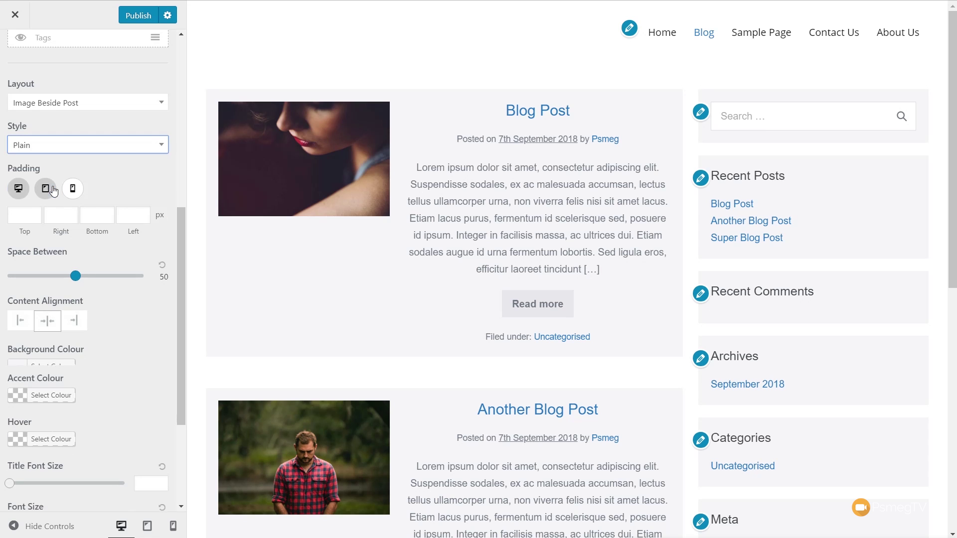
pyautogui.click(119, 108)
pyautogui.click(65, 143)
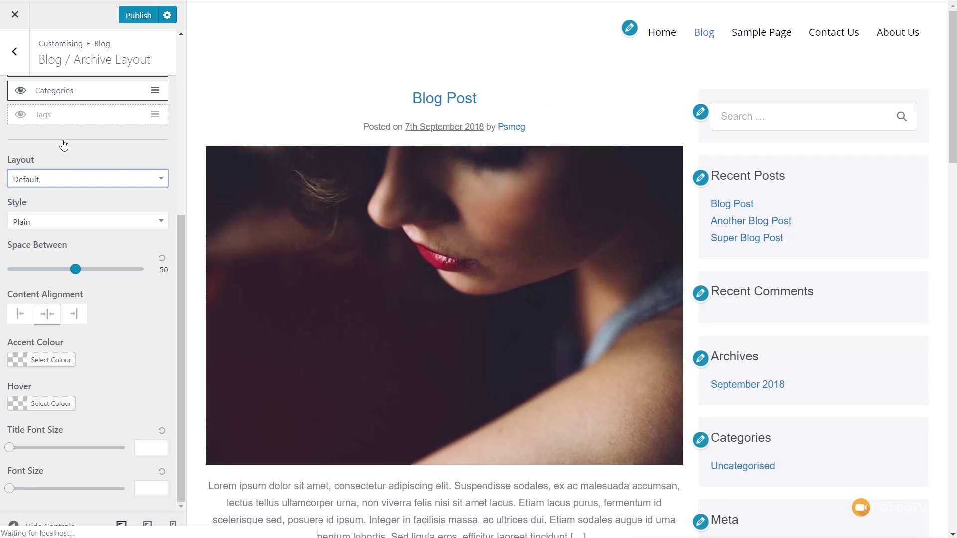
pyautogui.scroll(-3, 413, 289)
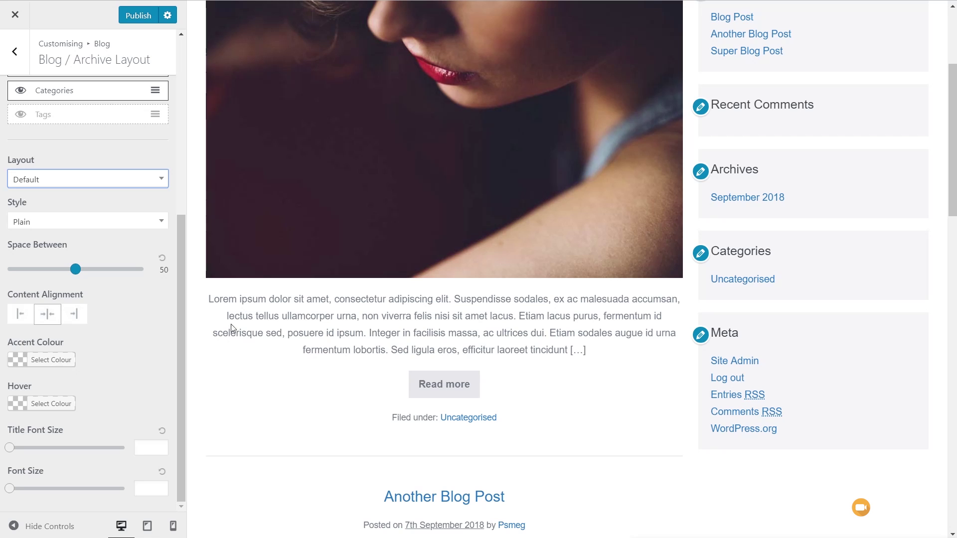
pyautogui.scroll(2, 269, 227)
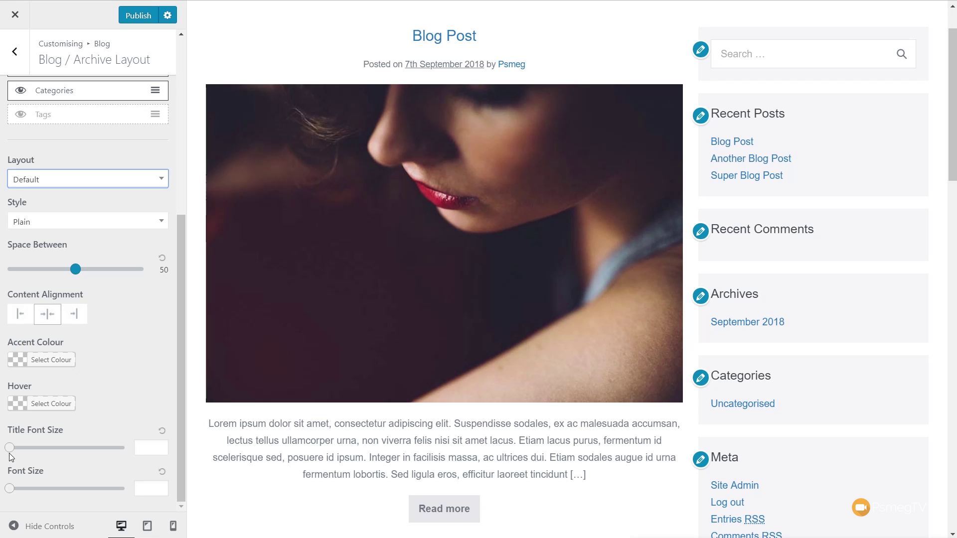
# Step: Set the archive posts' title font size to 40 and the text font size to 17
pyautogui.moveTo(10, 449); pyautogui.dragTo(78, 453)
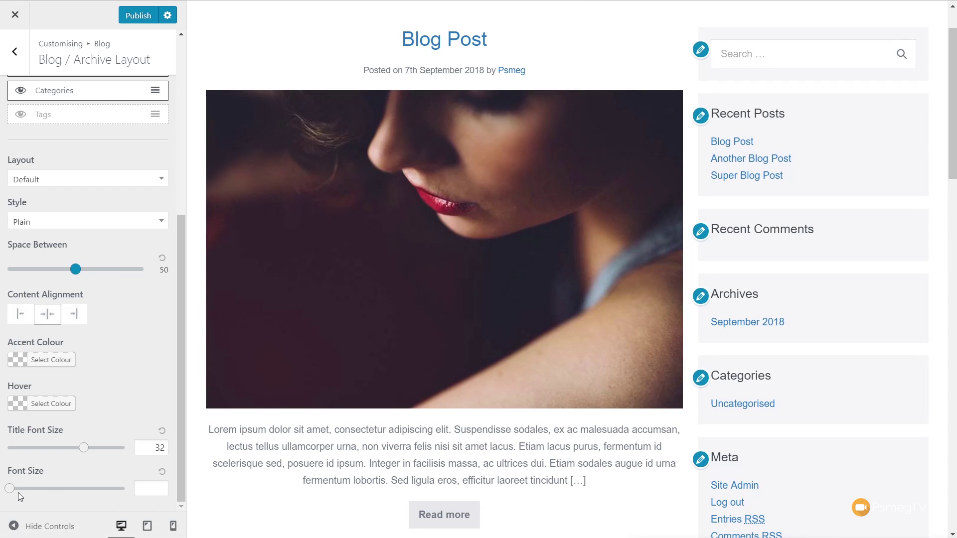
pyautogui.moveTo(18, 493); pyautogui.dragTo(53, 493)
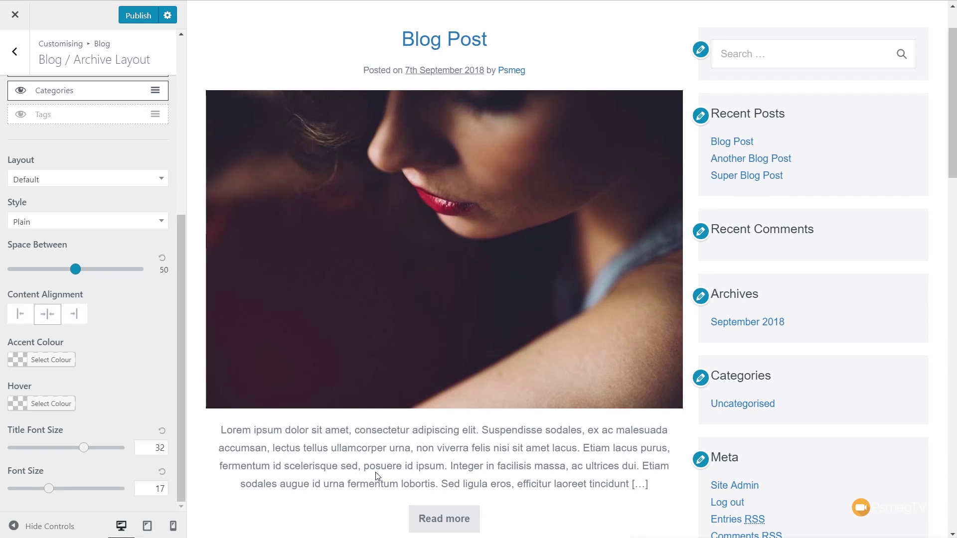
pyautogui.press('Right')
pyautogui.press('Right')
pyautogui.press('Right')
pyautogui.press('Right')
pyautogui.press('Right')
pyautogui.press('Right')
pyautogui.press('Right')
pyautogui.press('Right')
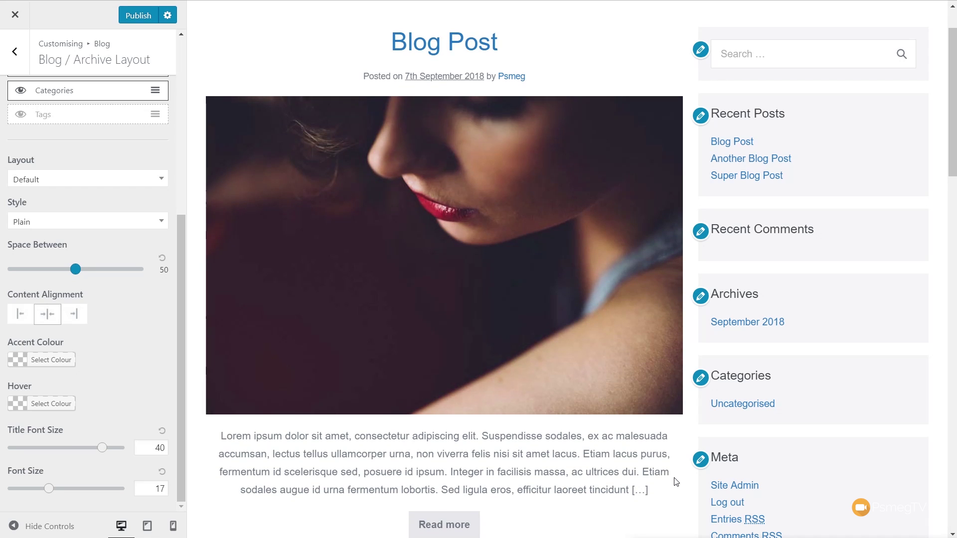
# Step: Look over the Post Layout settings and return to the Blog section
pyautogui.click(12, 63)
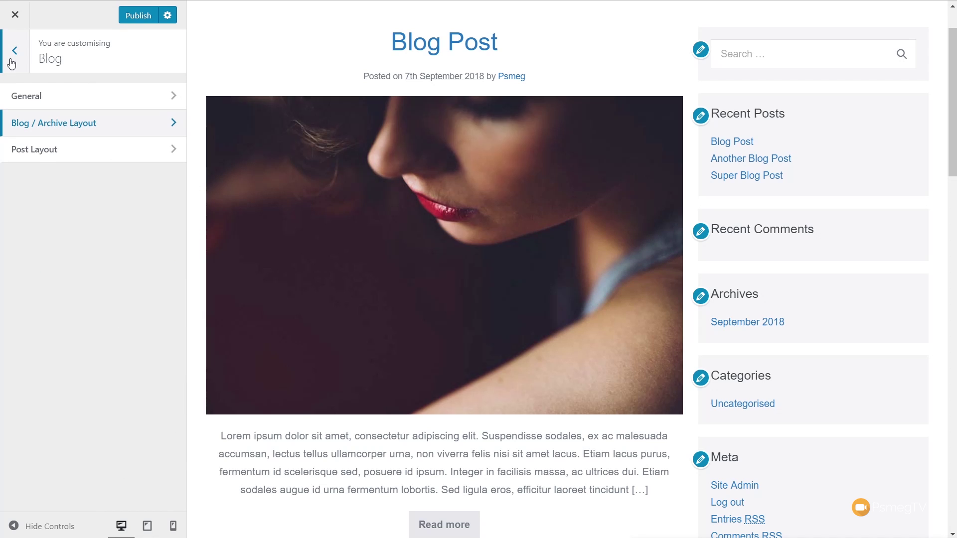
pyautogui.click(42, 158)
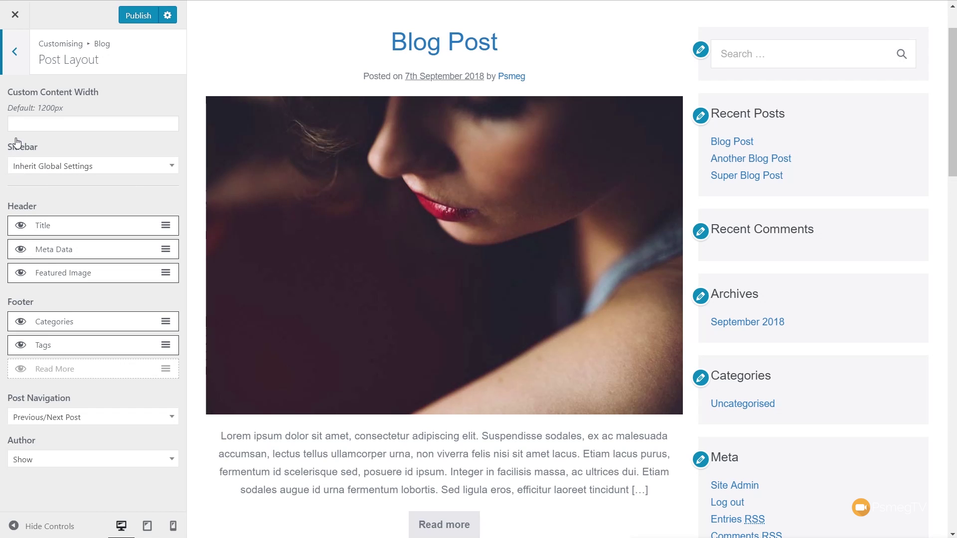
pyautogui.click(15, 53)
# Step: Hide the featured image in the header elements of the Blog / Archive Layout settings and show it again
pyautogui.click(22, 124)
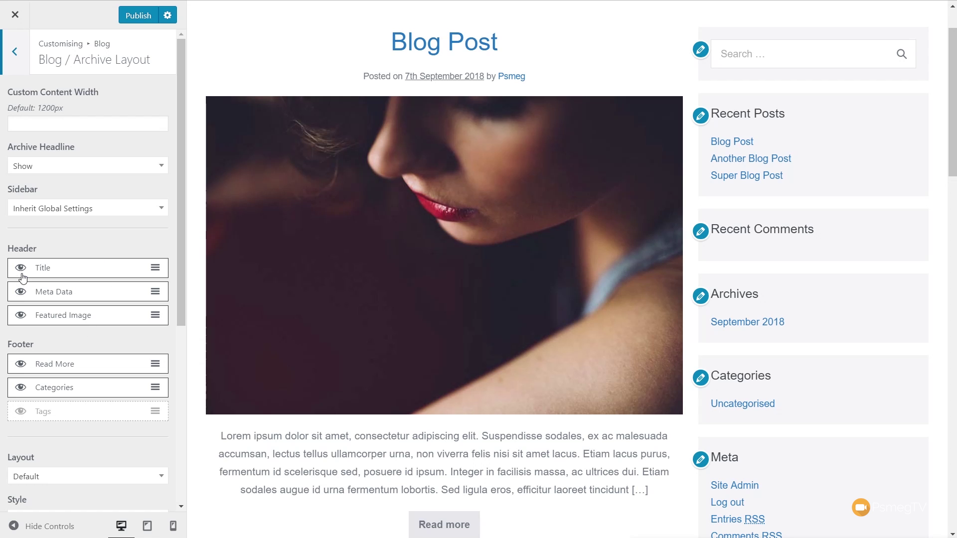
pyautogui.click(20, 318)
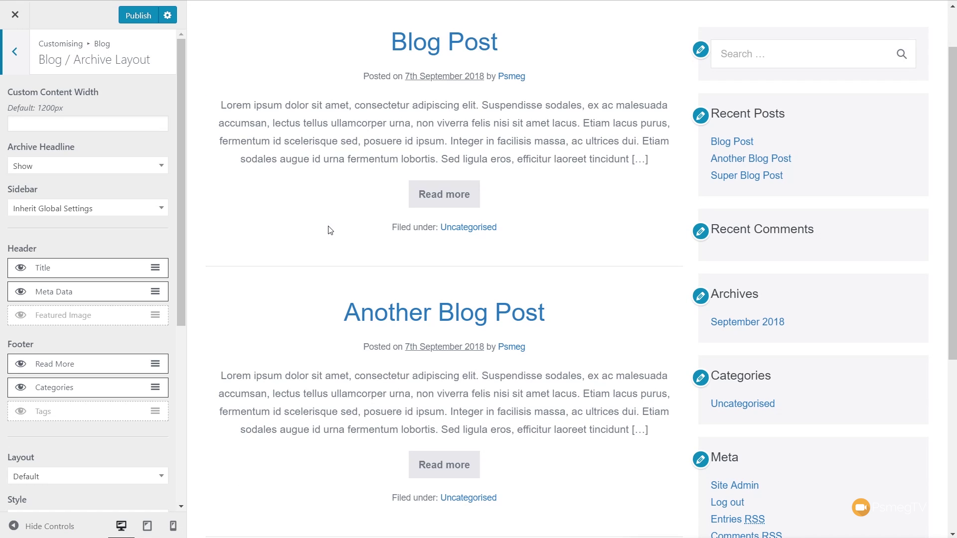
pyautogui.click(20, 314)
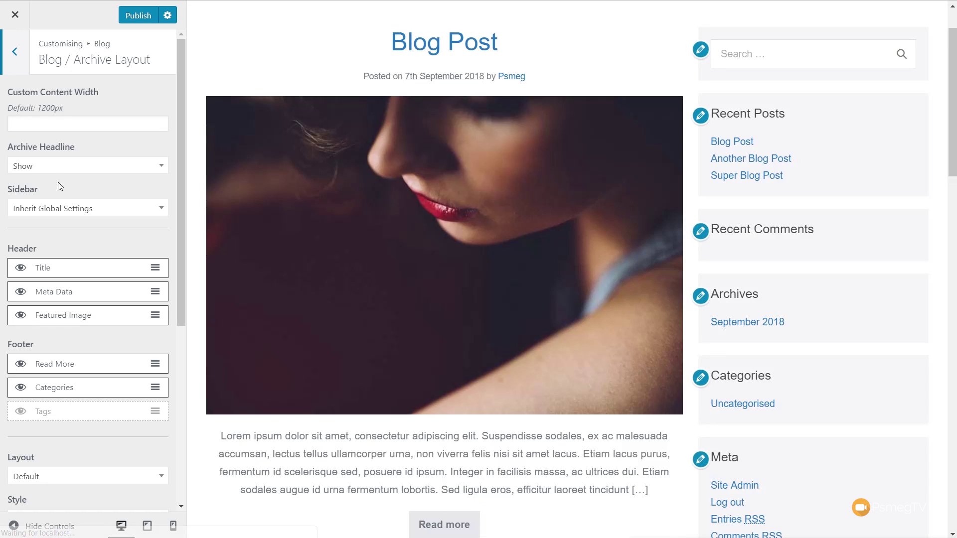
# Step: Open the Post Layout settings and view the Blog Post and Another Blog Post pages in the preview to compare their featured images
pyautogui.click(19, 52)
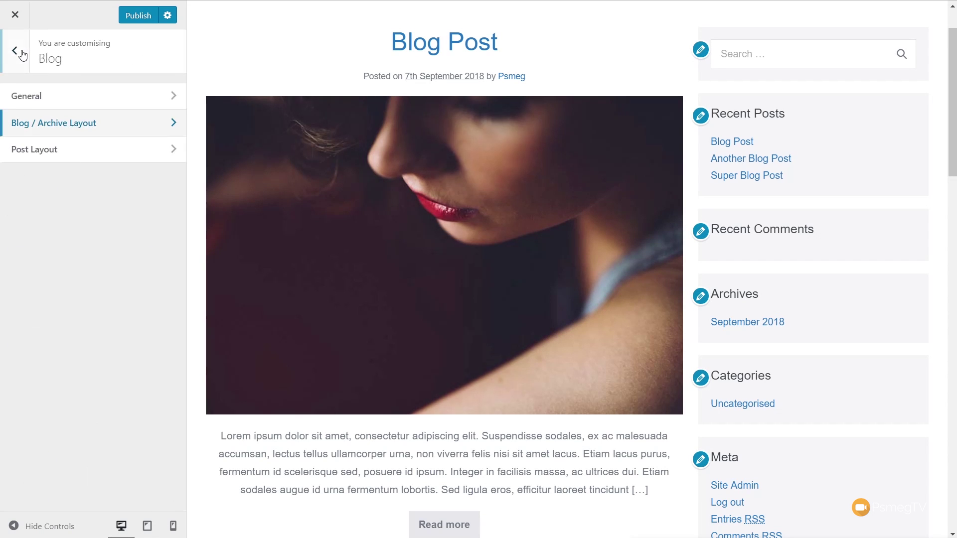
pyautogui.click(40, 149)
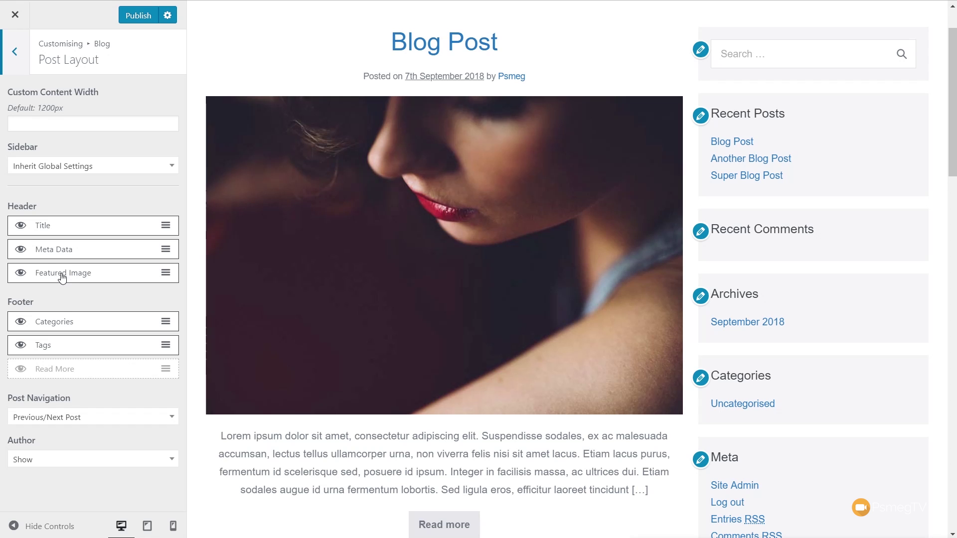
pyautogui.click(385, 285)
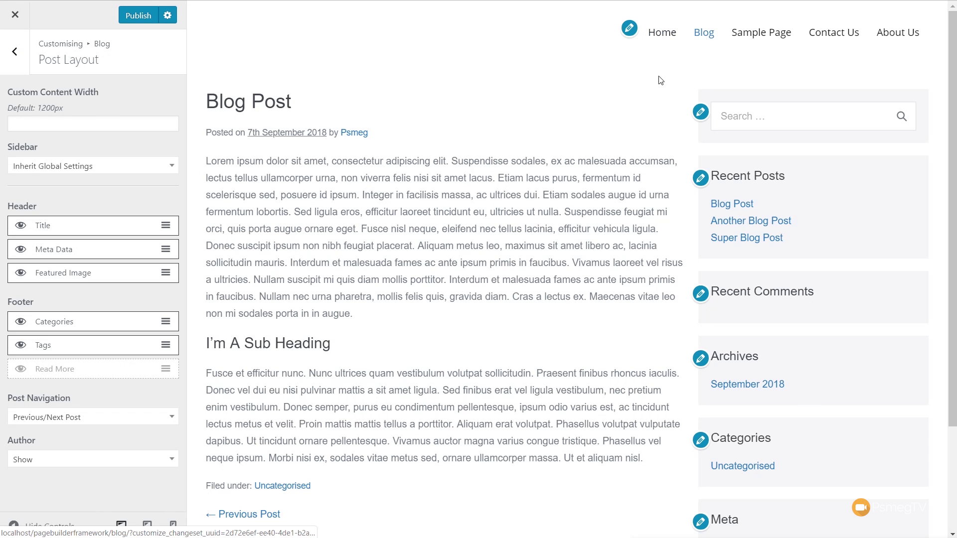
pyautogui.scroll(-9, 472, 330)
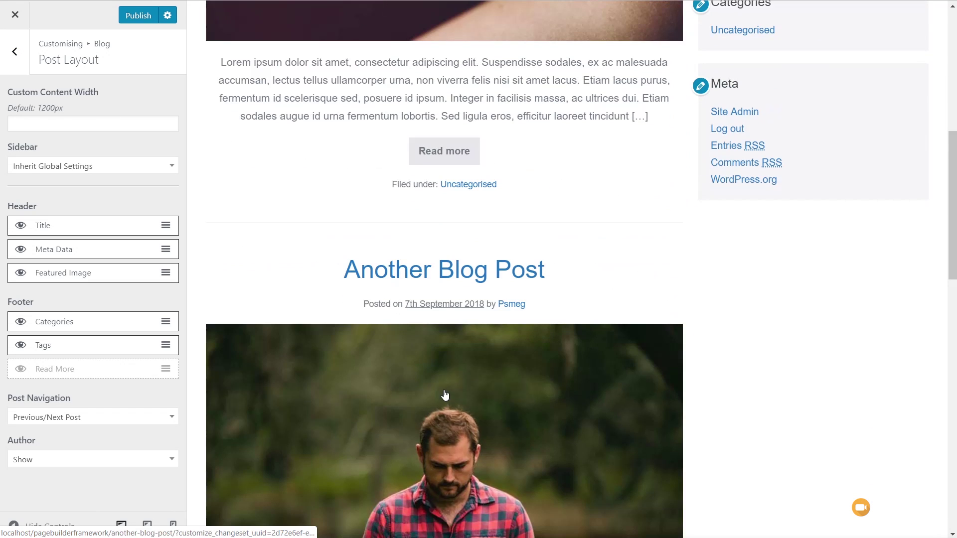
pyautogui.click(445, 393)
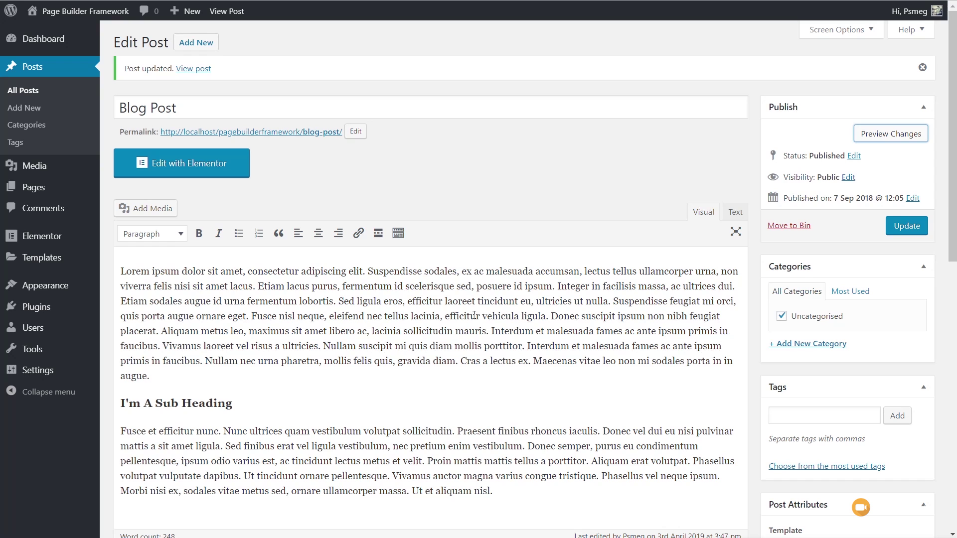
# Step: Re-enable the featured image in the Template Settings of the post "Blog Post" and update the post
pyautogui.scroll(-10, 375, 295)
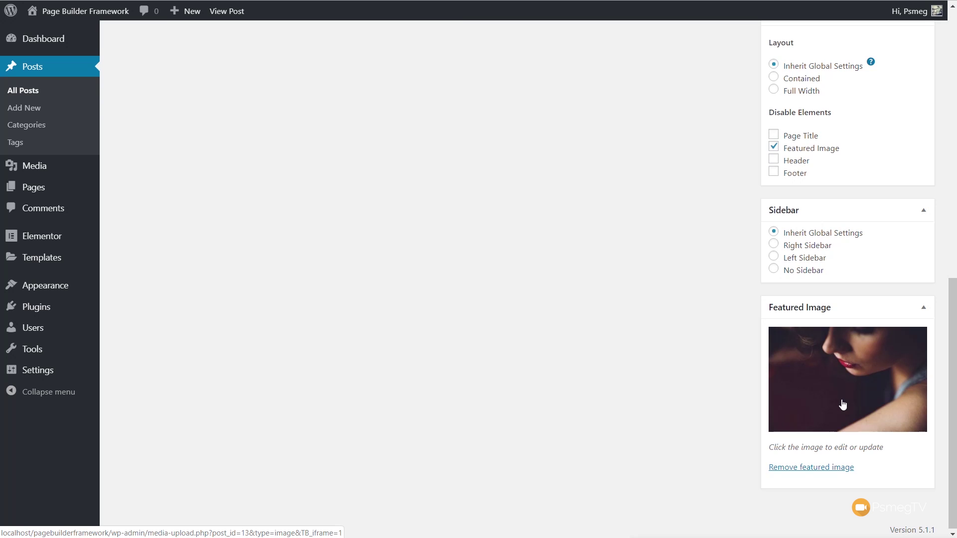
pyautogui.scroll(4, 579, 307)
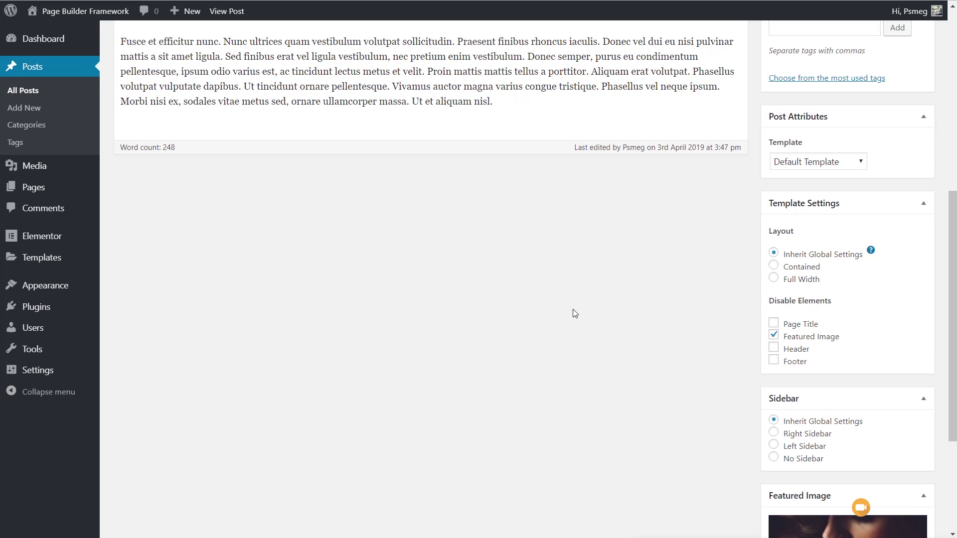
pyautogui.click(774, 323)
pyautogui.click(774, 348)
pyautogui.click(774, 360)
pyautogui.scroll(8, 743, 378)
pyautogui.click(911, 228)
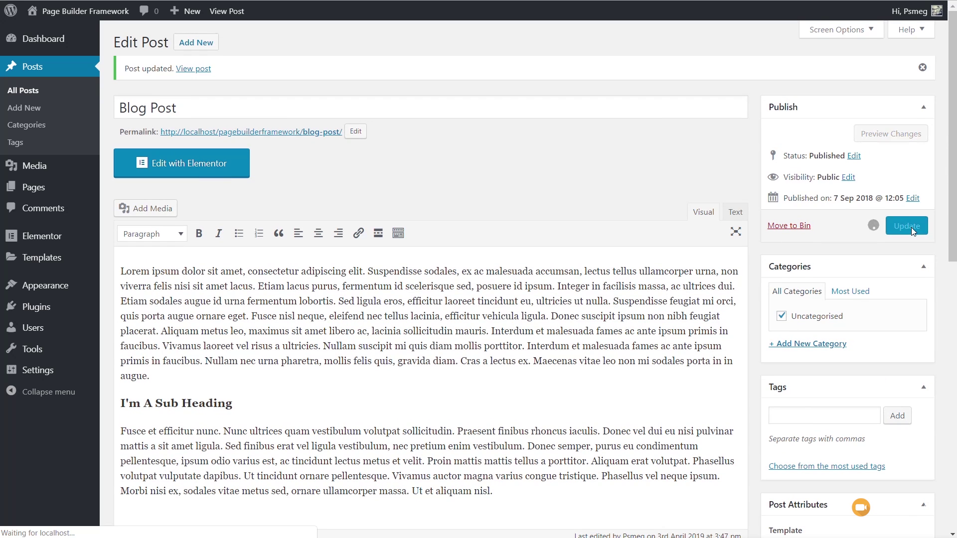
# Step: Preview the updated blog post and open the browser developer tools with the Audits options
pyautogui.click(877, 134)
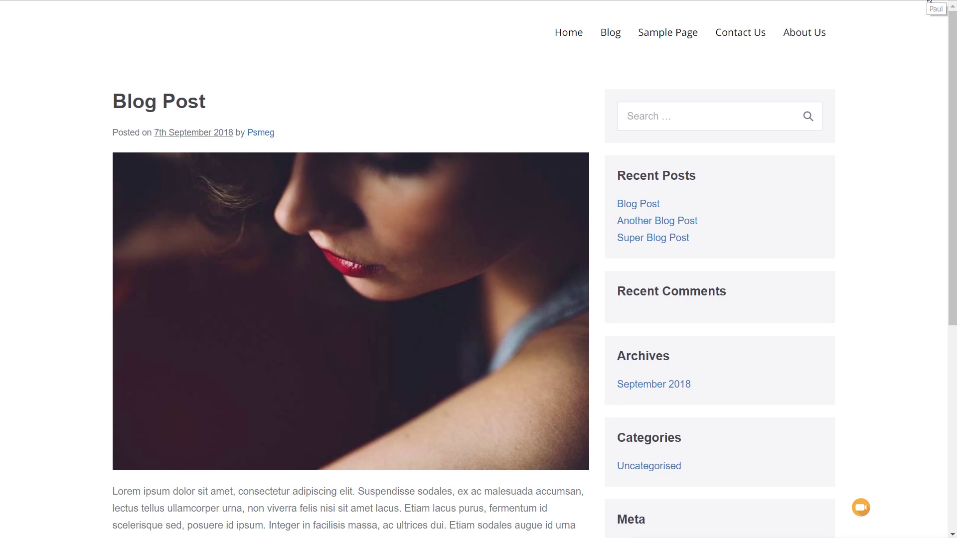
pyautogui.press('F12')
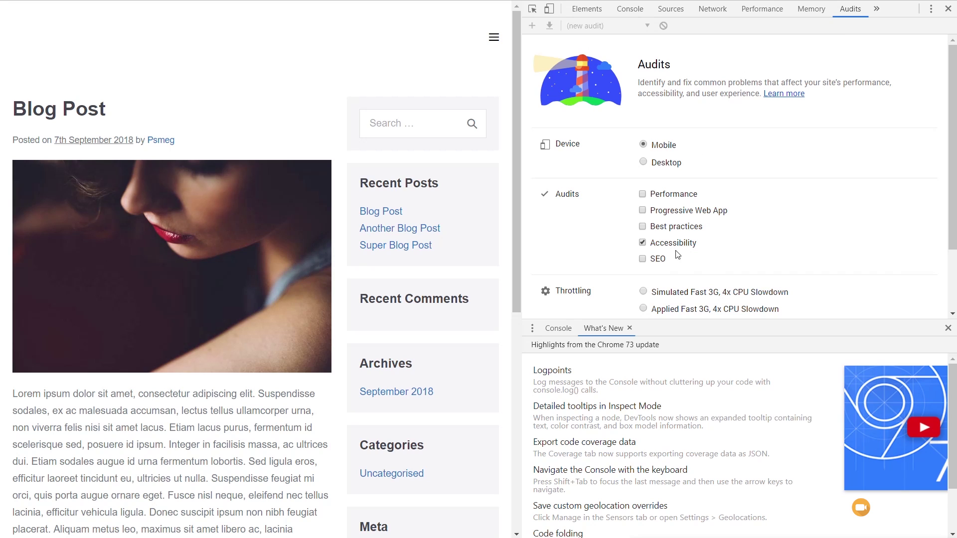
# Step: Run a mobile audit of the blog post page for accessibility only, with no throttling
pyautogui.scroll(-1, 830, 244)
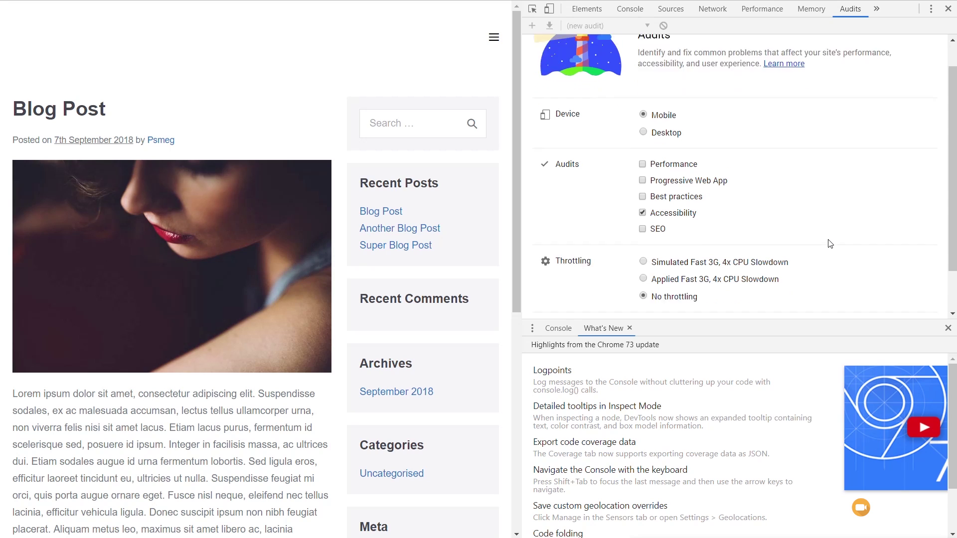
pyautogui.scroll(-2, 831, 243)
pyautogui.click(663, 302)
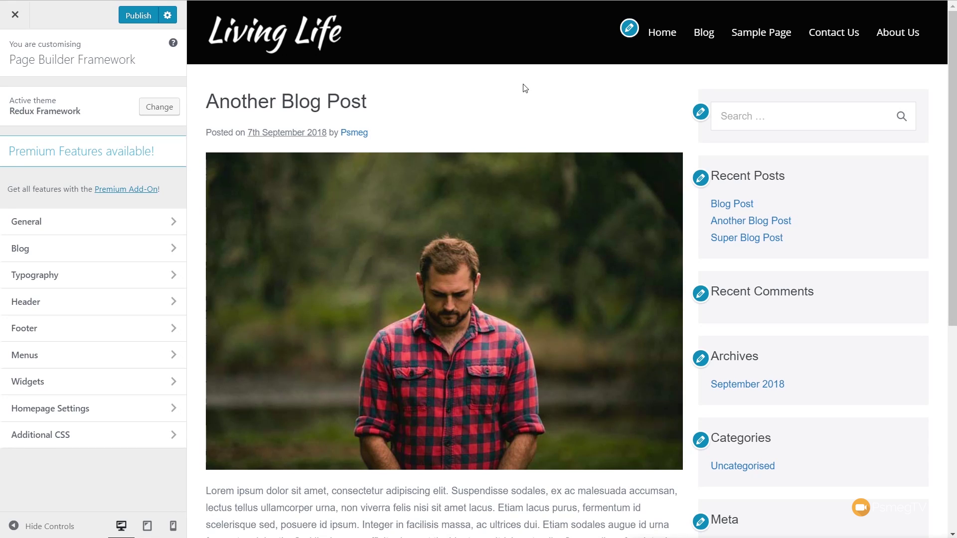
# Step: Open the header's Logo settings in the theme customiser and set the desktop logo width to 179
pyautogui.click(71, 310)
pyautogui.click(45, 100)
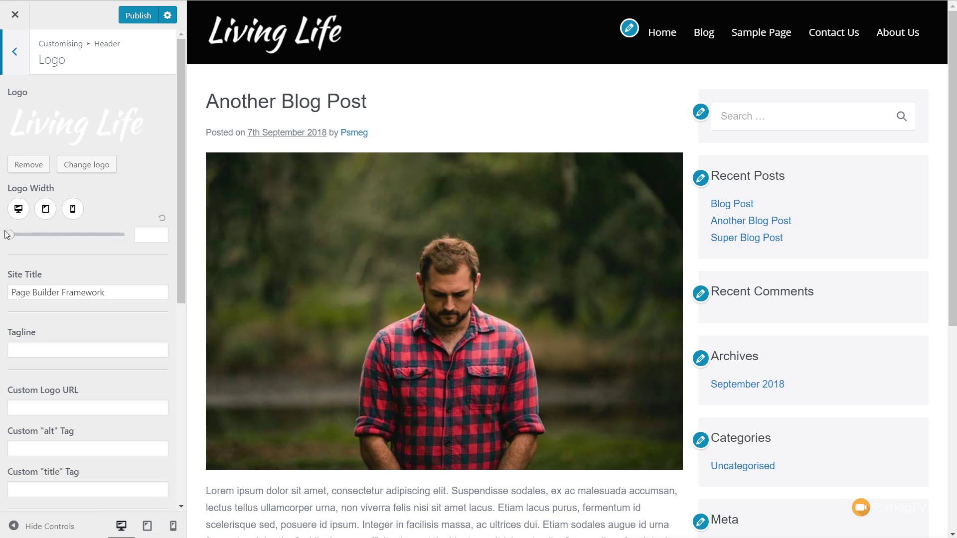
pyautogui.moveTo(9, 234); pyautogui.dragTo(20, 237)
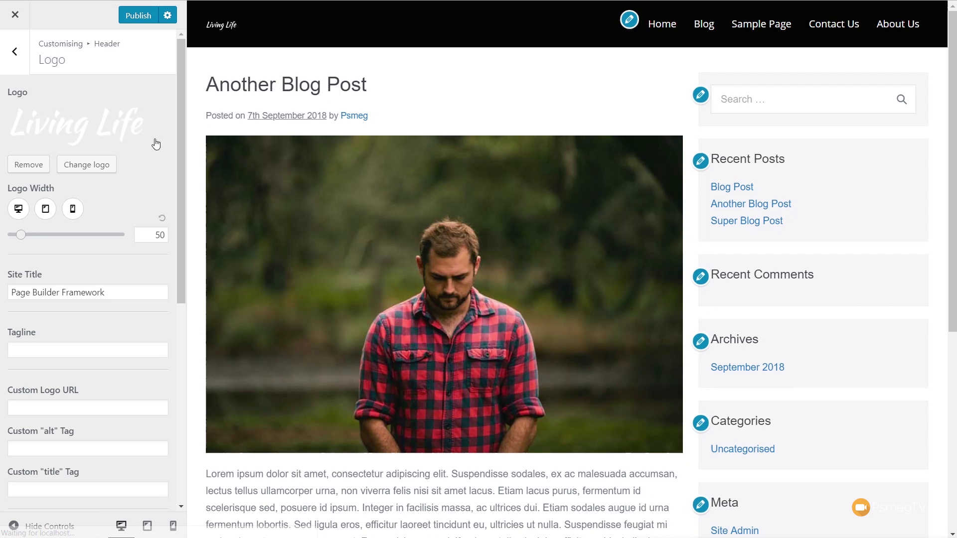
pyautogui.moveTo(19, 237); pyautogui.dragTo(55, 235)
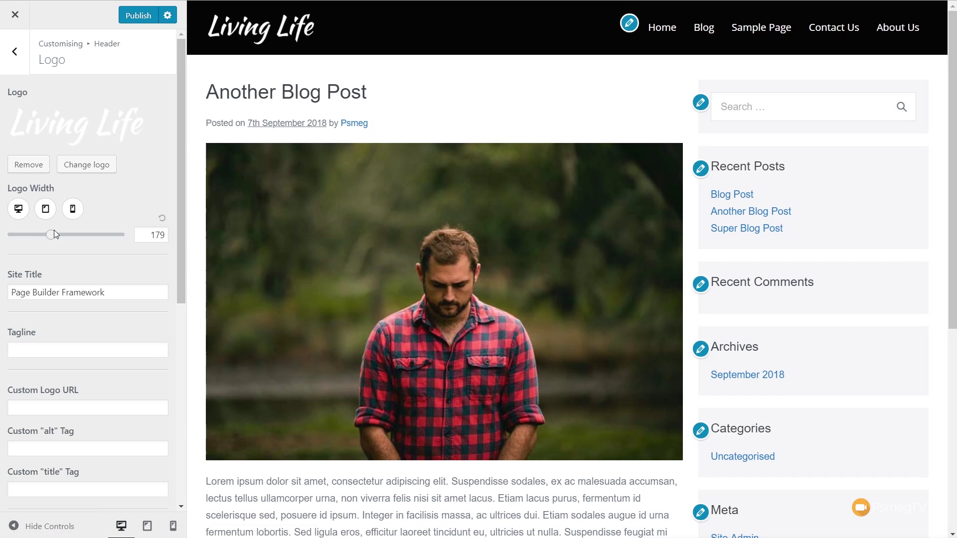
# Step: Set the logo width to 115 for tablet and 101 for mobile
pyautogui.click(45, 209)
pyautogui.moveTo(14, 239); pyautogui.dragTo(29, 240)
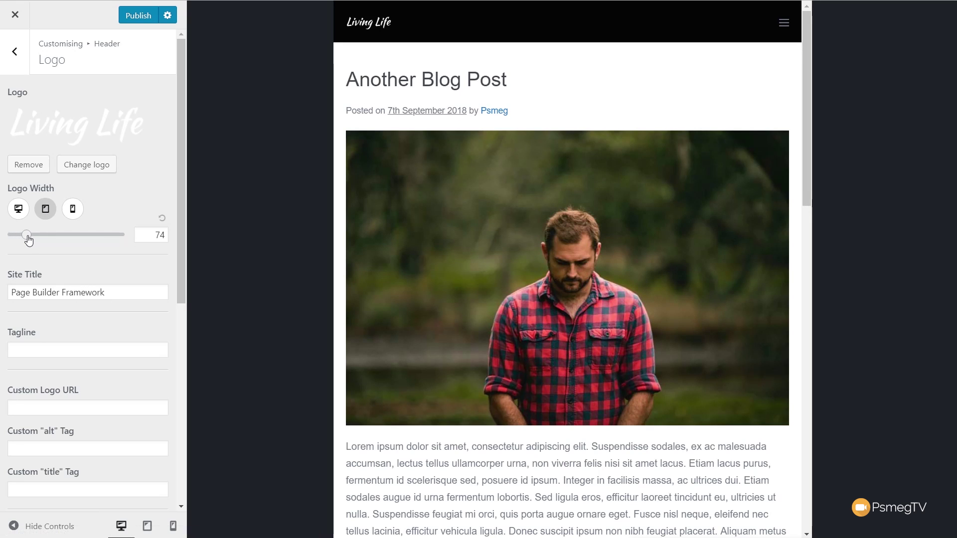
pyautogui.moveTo(30, 241); pyautogui.dragTo(38, 239)
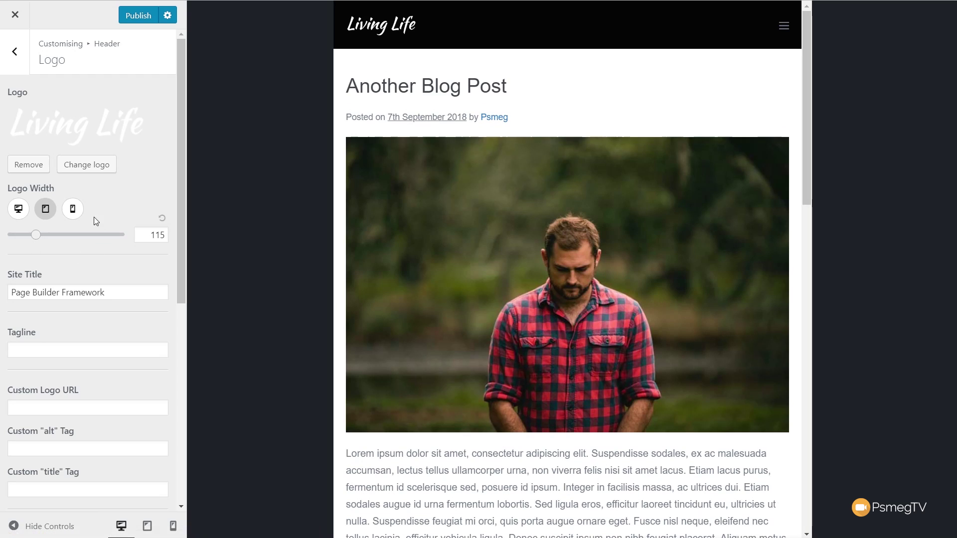
pyautogui.click(77, 211)
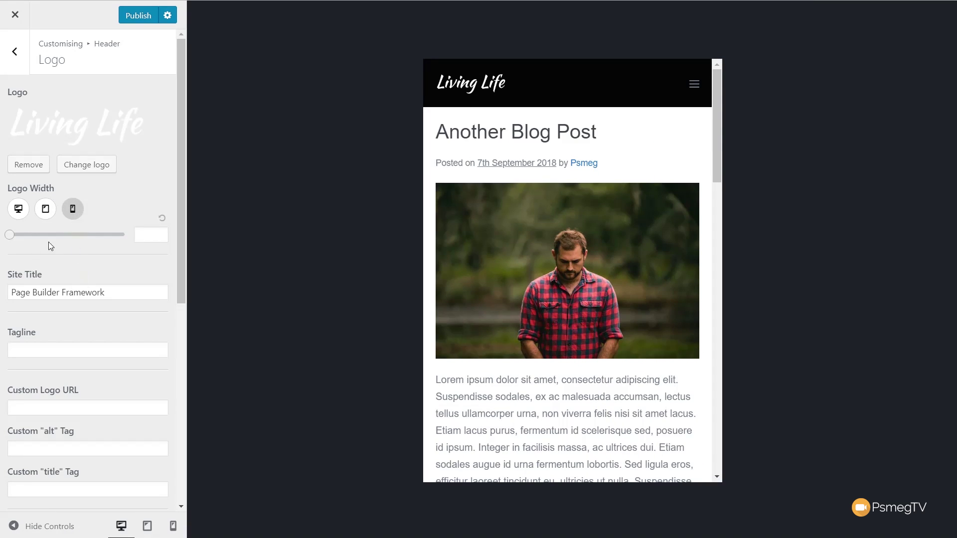
pyautogui.moveTo(10, 238); pyautogui.dragTo(33, 241)
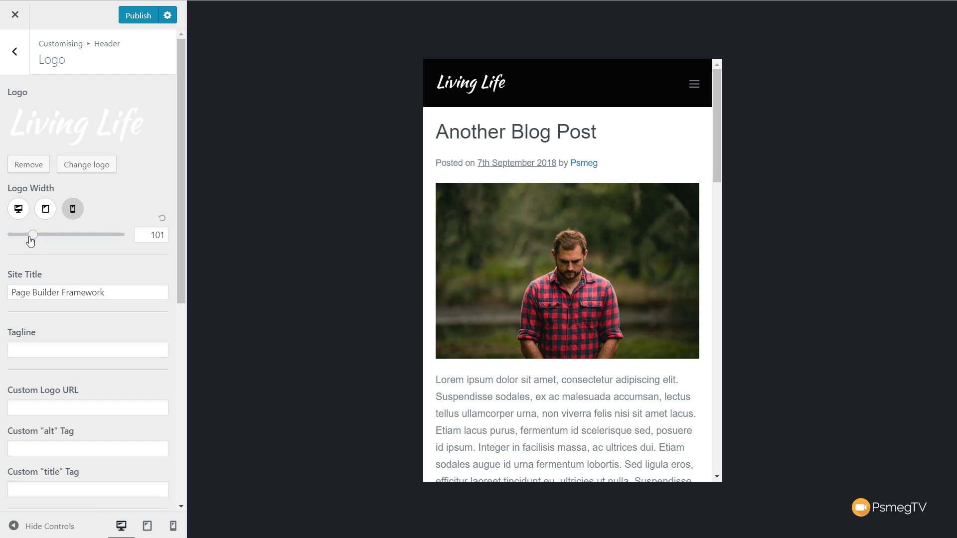
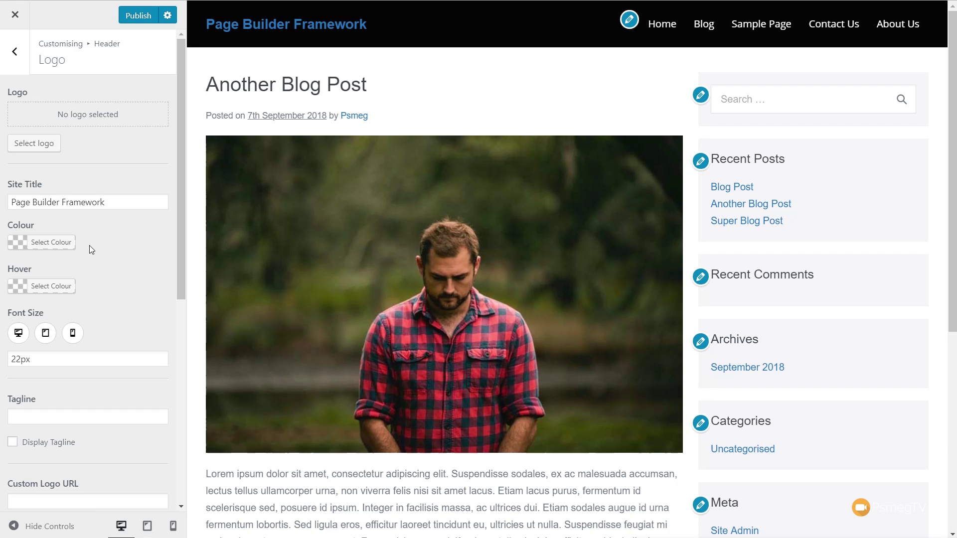
# Step: Set the site title's colour to white (#ffffff) in the Logo settings
pyautogui.click(52, 243)
pyautogui.click(34, 386)
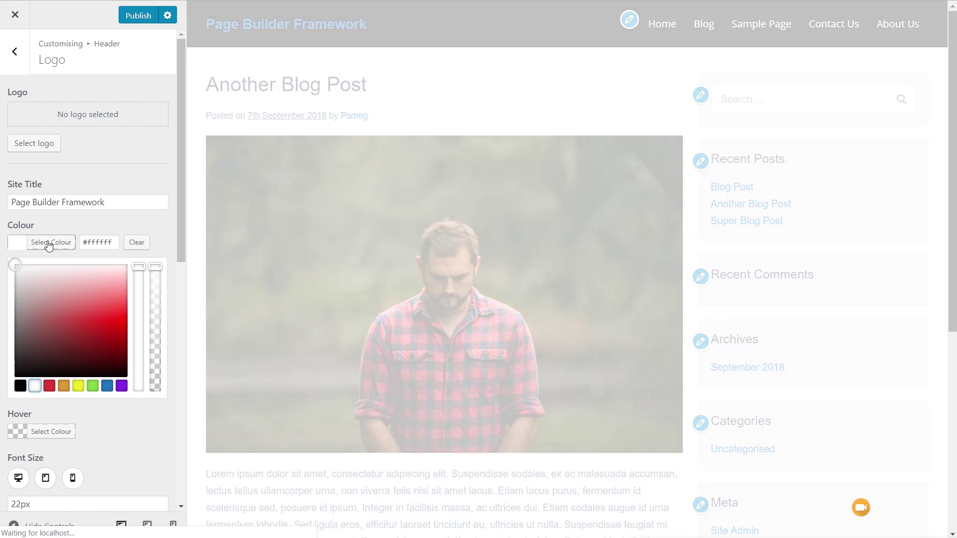
pyautogui.click(48, 244)
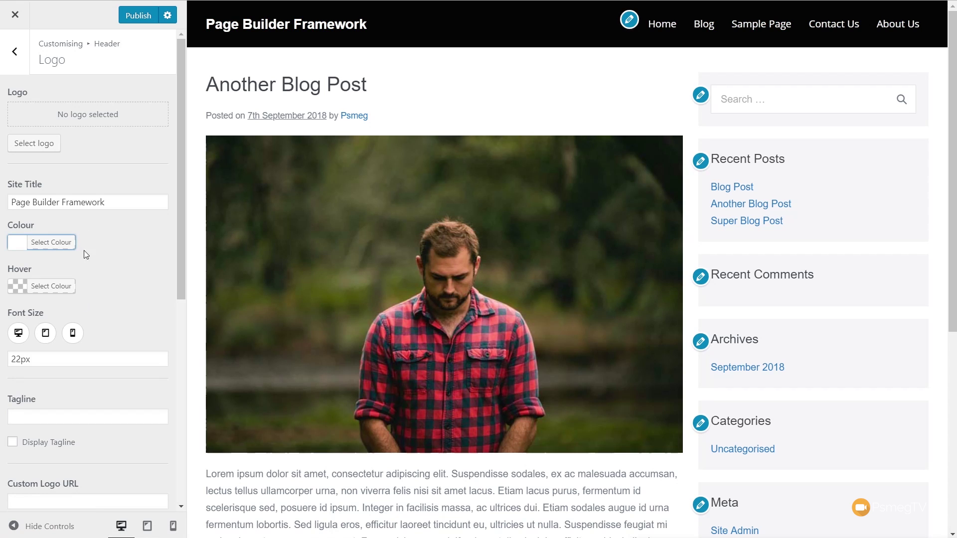
# Step: Try green (#81d742) as the site title's hover colour and clear it again
pyautogui.click(24, 288)
pyautogui.click(93, 431)
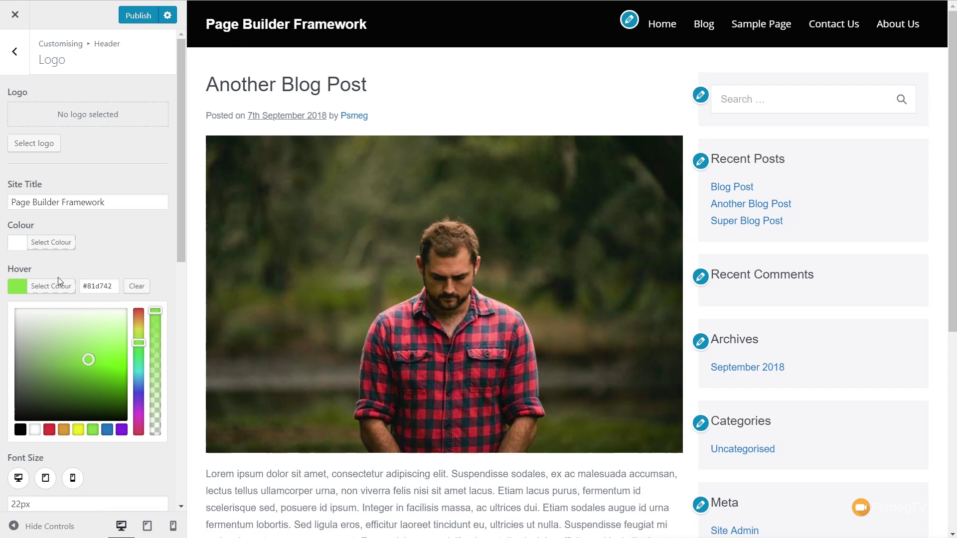
pyautogui.click(128, 290)
pyautogui.click(133, 255)
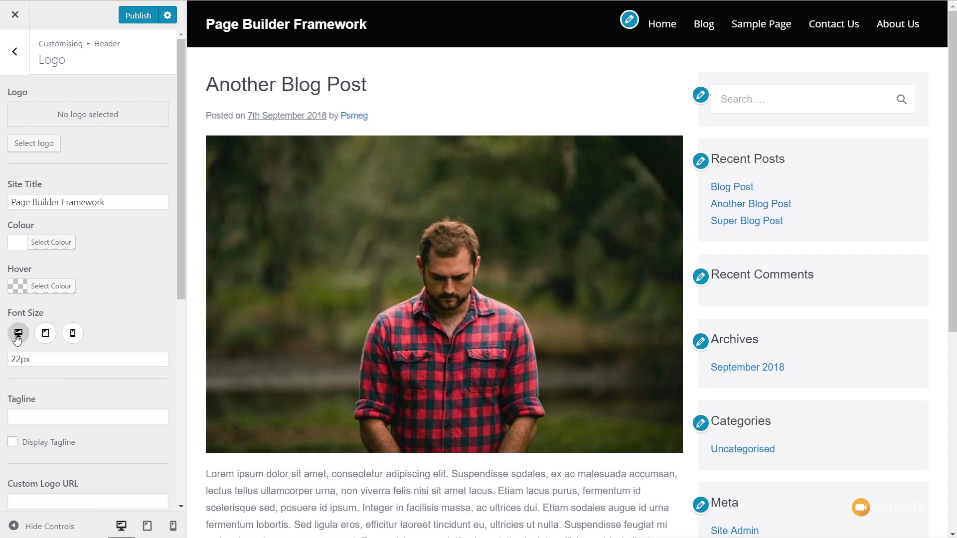
# Step: Set the site title's font size to 14px for tablet and 12 for mobile
pyautogui.click(45, 333)
pyautogui.click(36, 360)
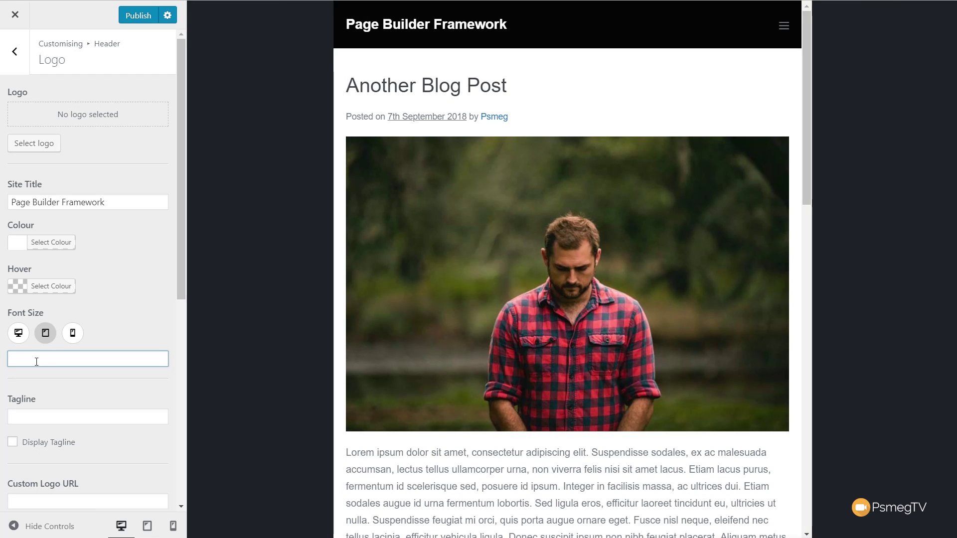
pyautogui.write('14px')
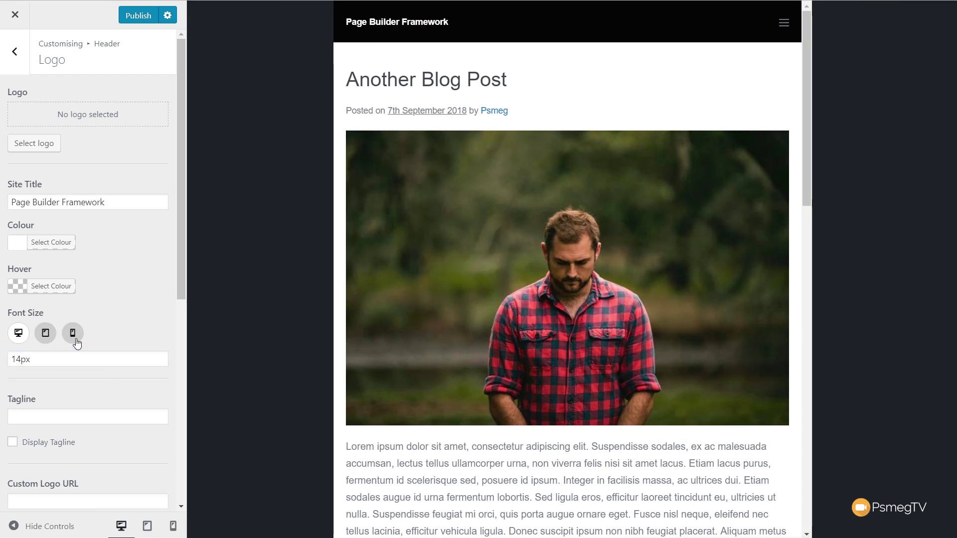
pyautogui.click(73, 333)
pyautogui.click(35, 359)
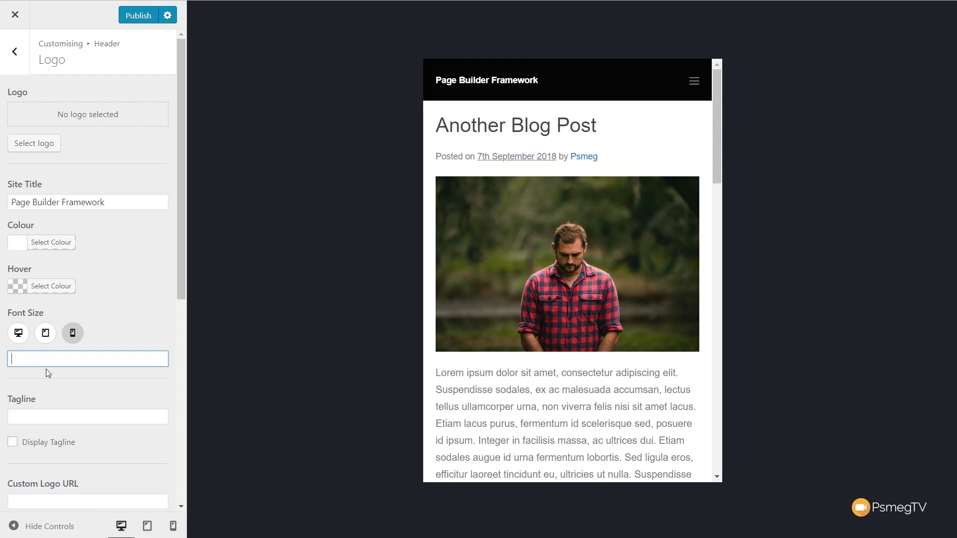
pyautogui.write('12')
# Step: Enter "This is tag line" as the tagline and enable its display in the header
pyautogui.click(41, 422)
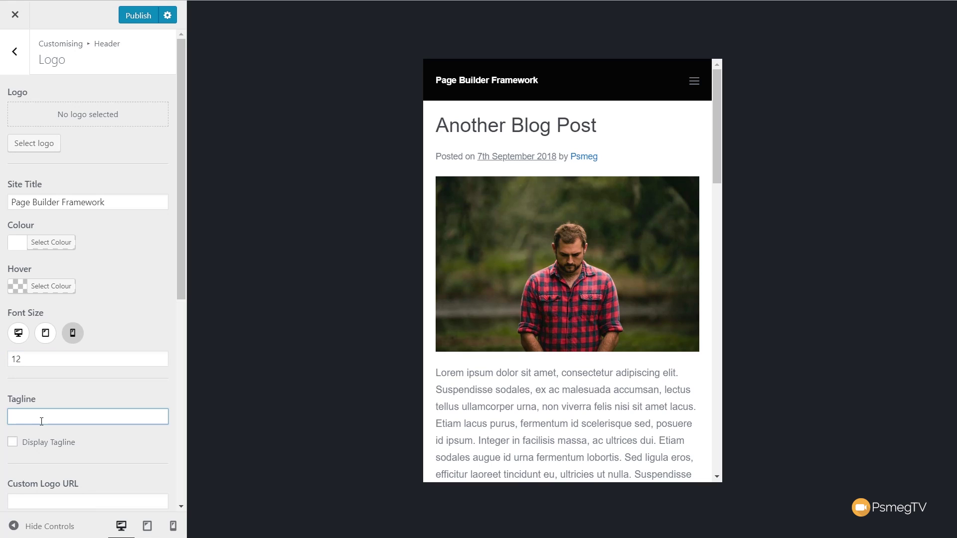
pyautogui.write('This is tag line')
pyautogui.click(37, 444)
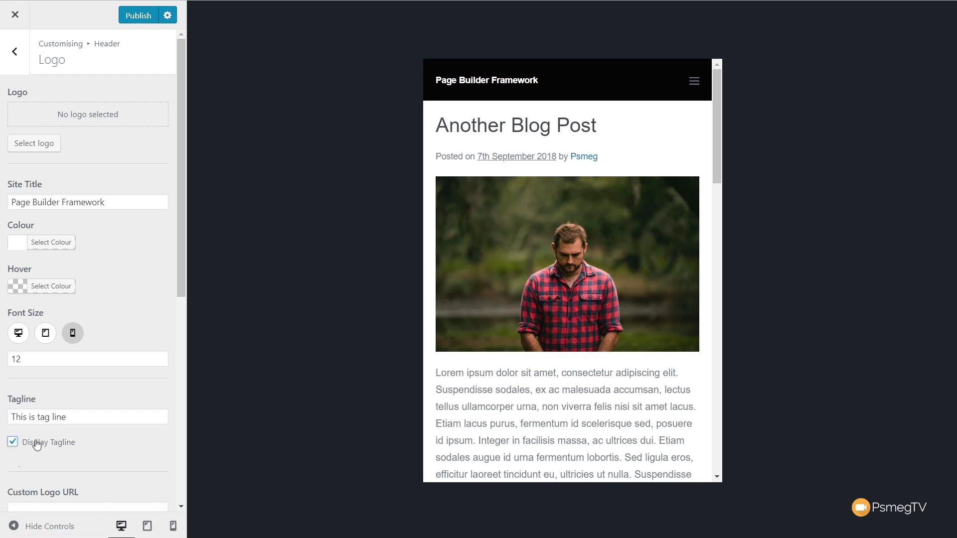
pyautogui.scroll(-2, 121, 448)
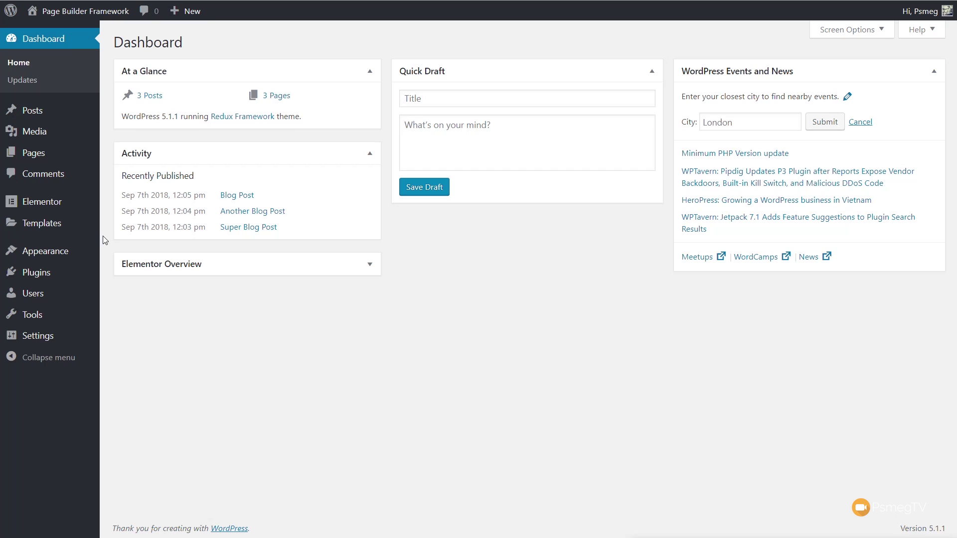
# Step: Open the Theme Settings in the WordPress dashboard and expand the advanced options for Transparent Header and Blog Layout Settings
pyautogui.moveTo(50, 251)
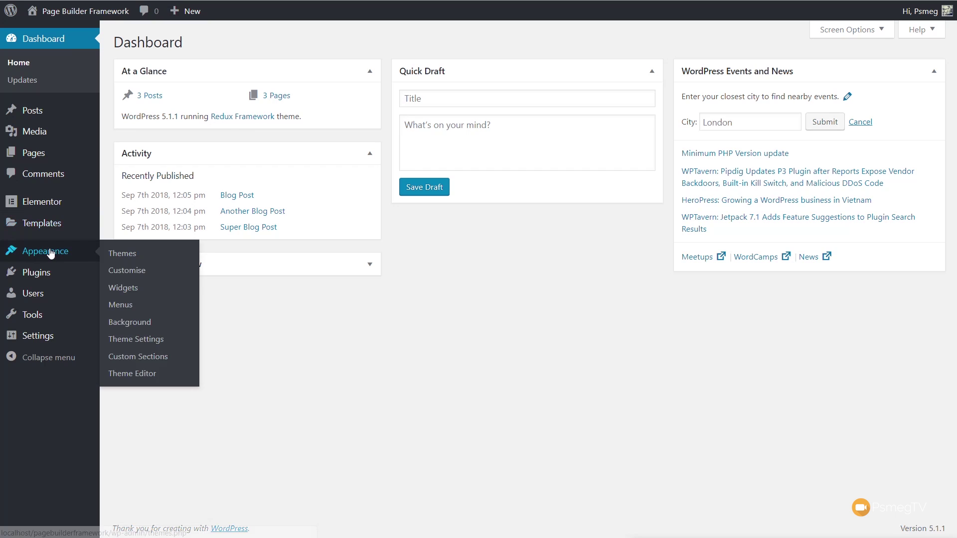
pyautogui.click(145, 344)
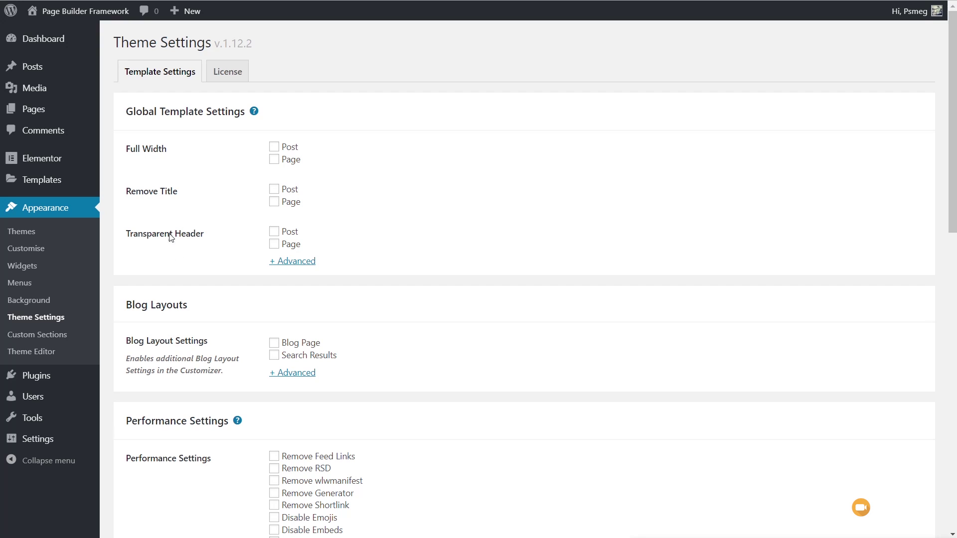
pyautogui.click(291, 262)
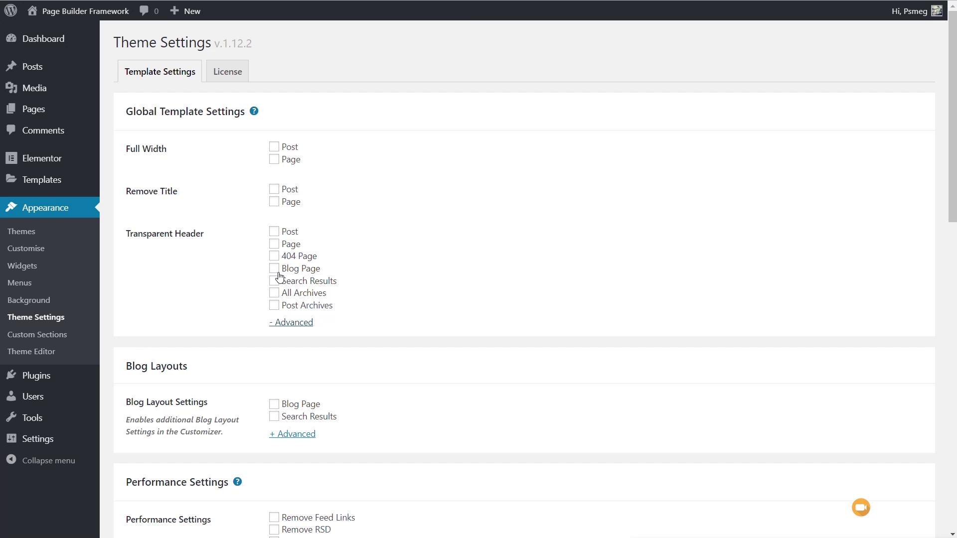
pyautogui.scroll(-4, 393, 391)
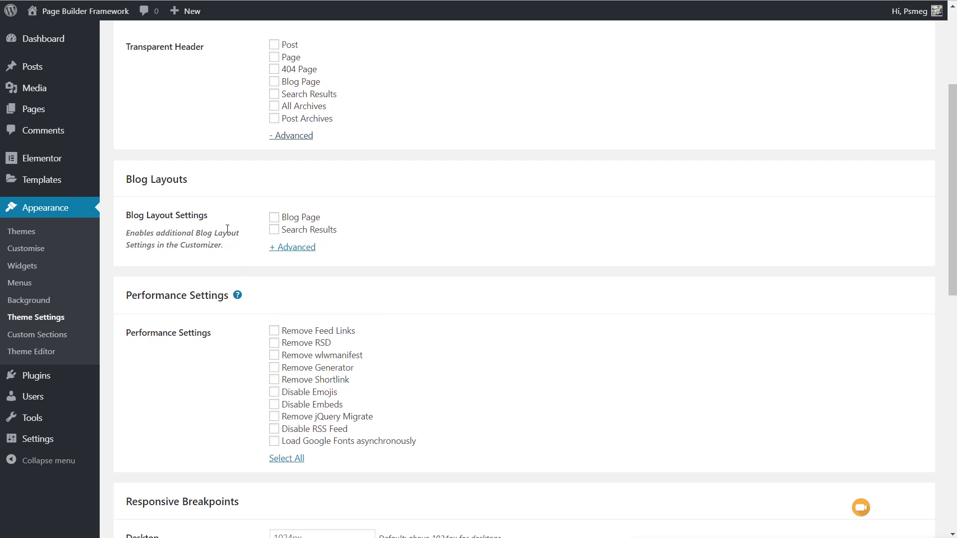
pyautogui.click(294, 248)
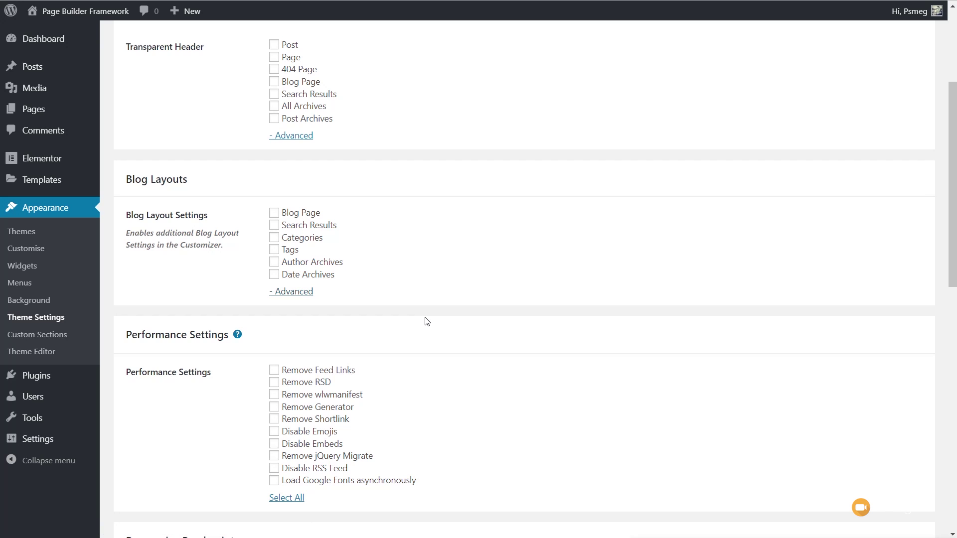
# Step: Examine the Performance Settings, Responsive Breakpoints and White Label sections of the Theme Settings
pyautogui.scroll(-2, 427, 322)
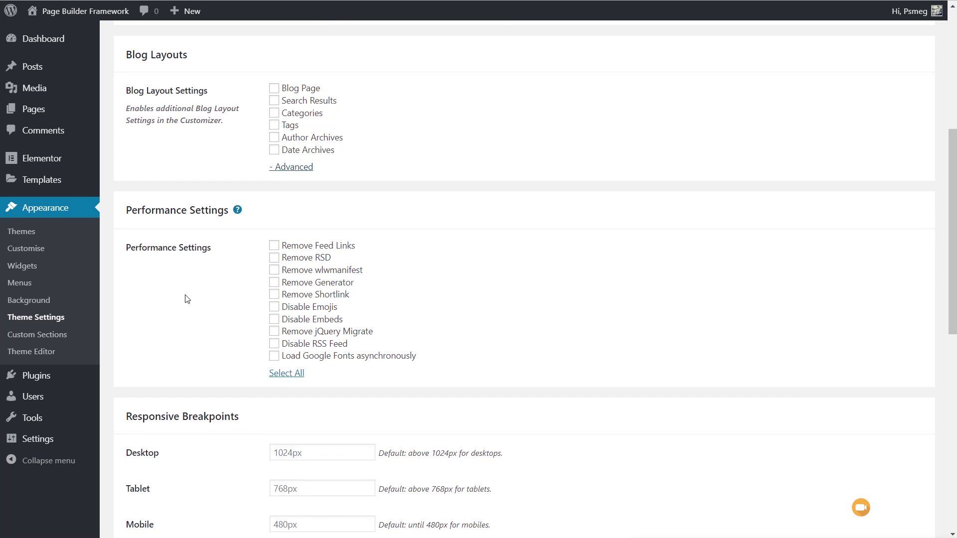
pyautogui.scroll(-1, 187, 299)
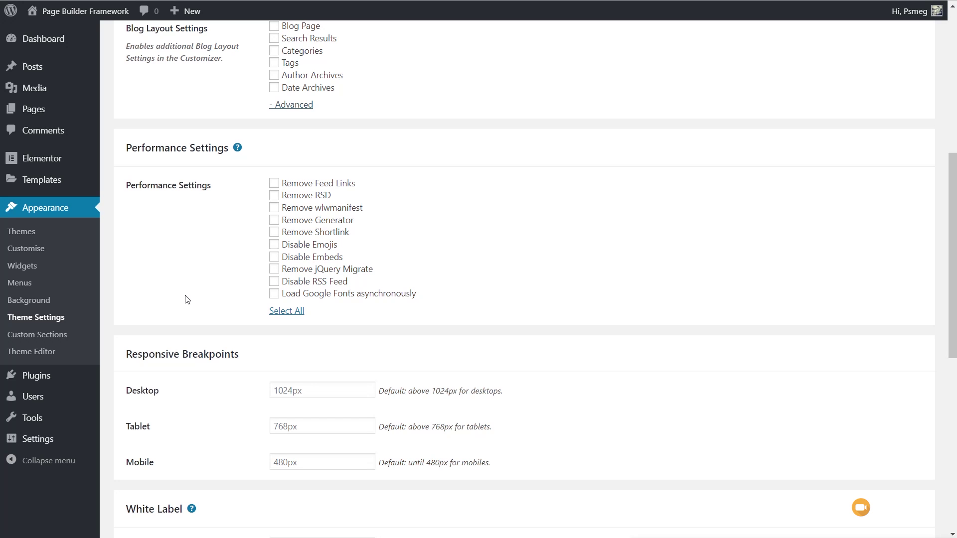
pyautogui.scroll(-4, 187, 299)
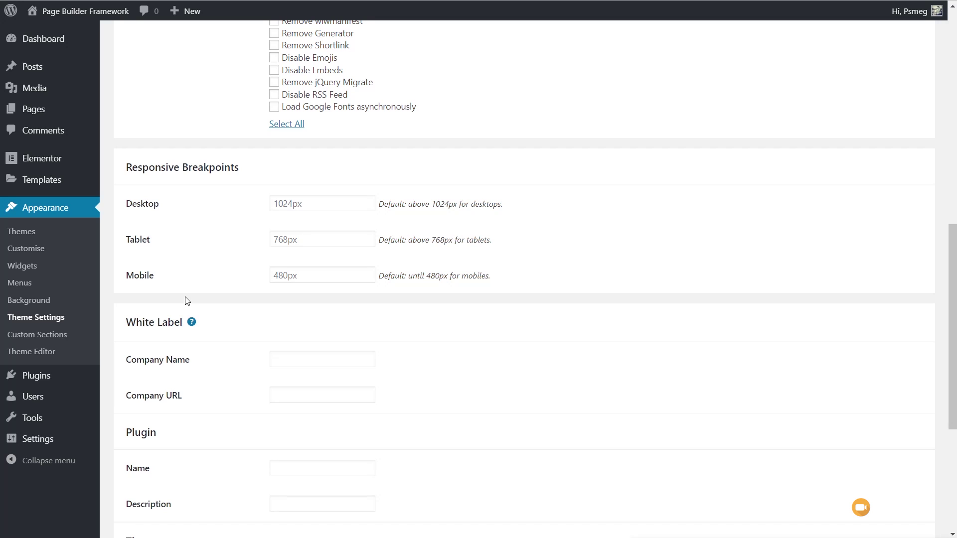
pyautogui.scroll(-4, 475, 320)
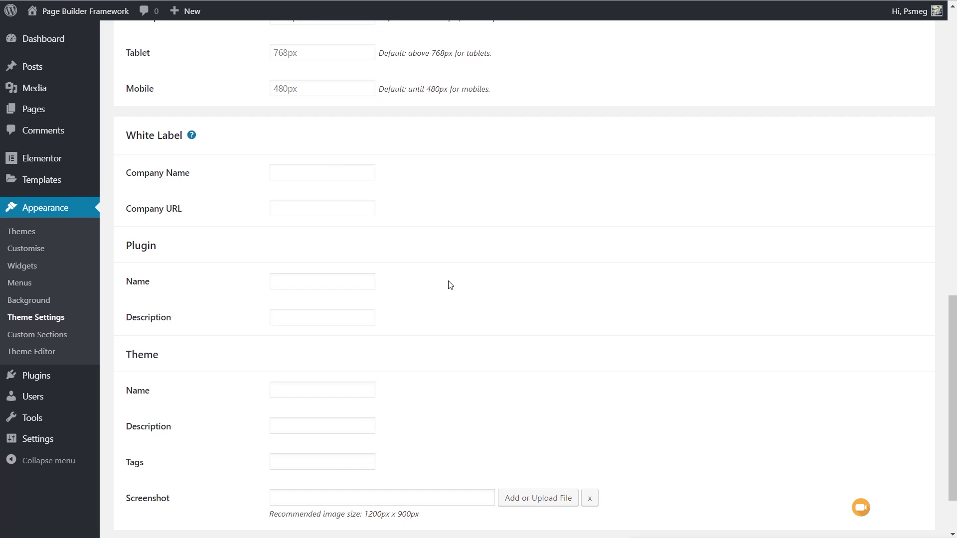
pyautogui.scroll(-3, 450, 284)
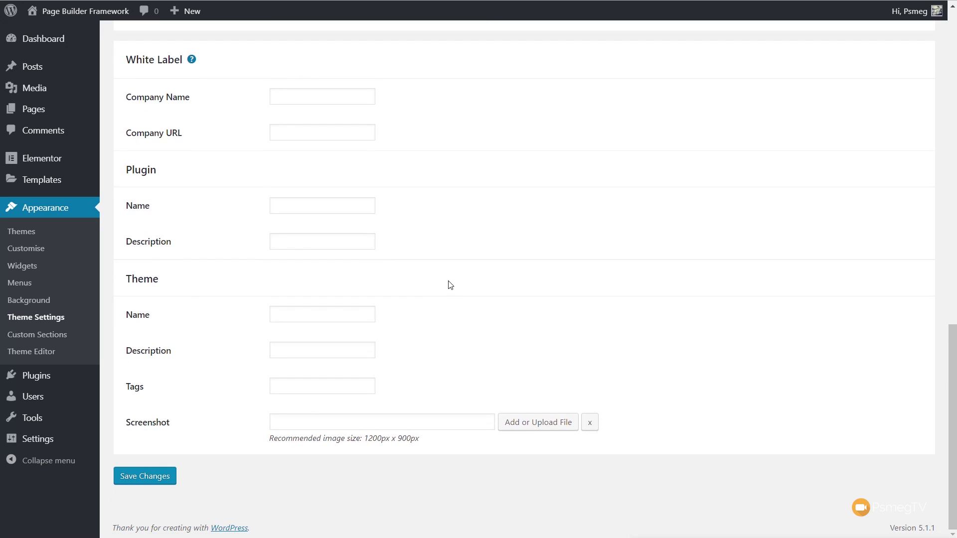
pyautogui.scroll(12, 450, 284)
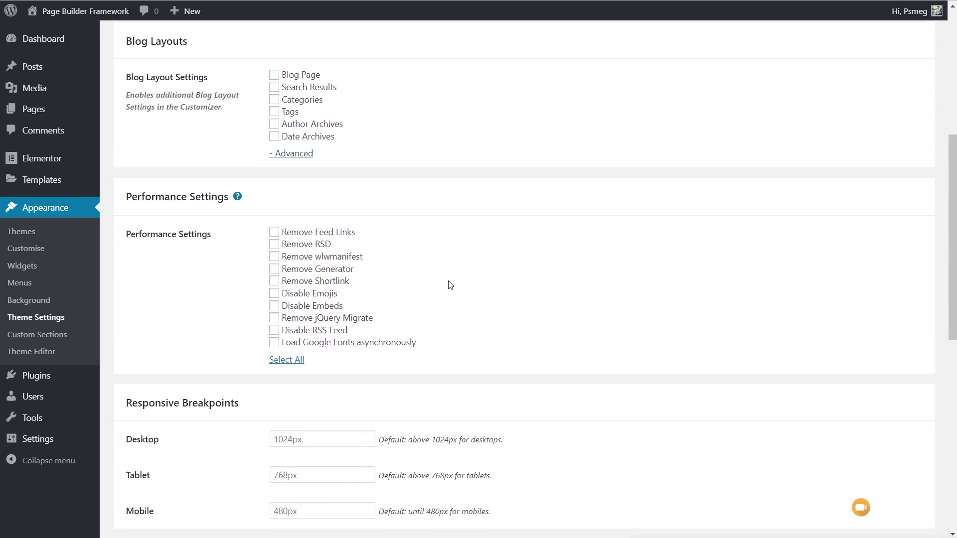
pyautogui.scroll(3, 446, 261)
# Step: Open the page "Homepage" for editing and view its Template Settings, Sidebar and Transparent Header options
pyautogui.moveTo(30, 110)
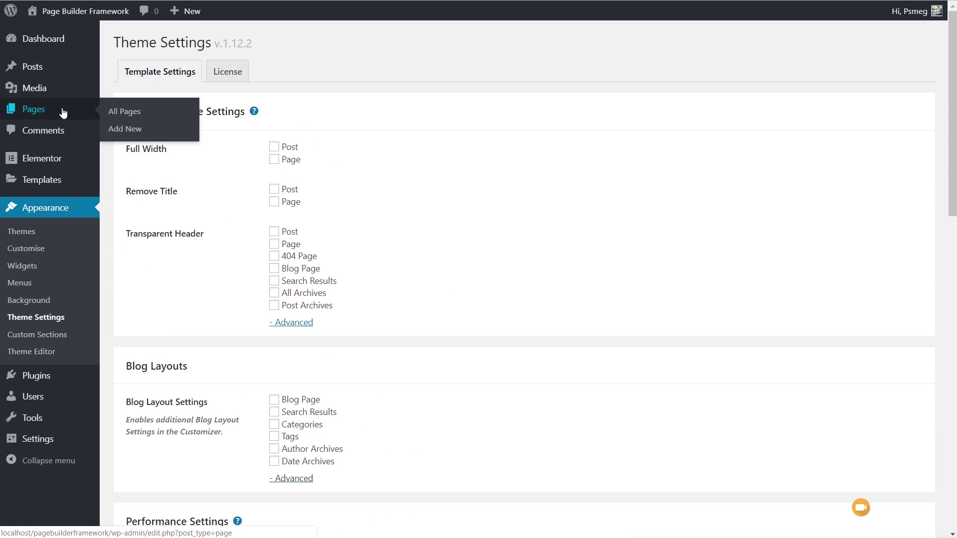
pyautogui.click(134, 116)
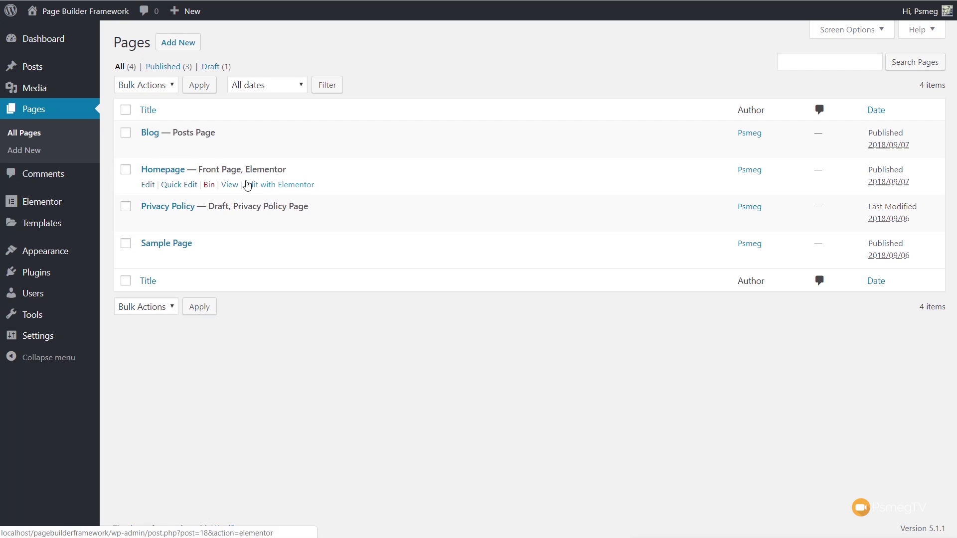
pyautogui.click(154, 175)
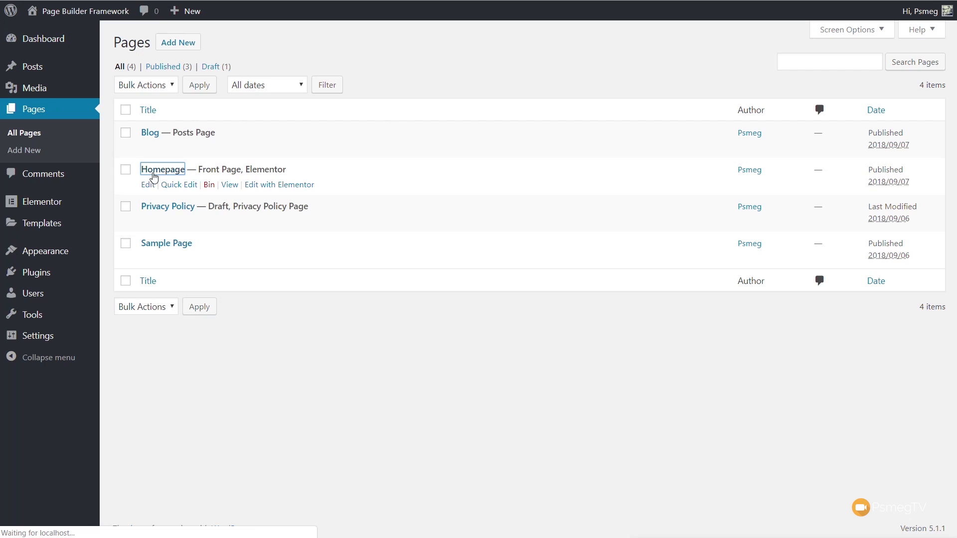
pyautogui.scroll(-5, 689, 425)
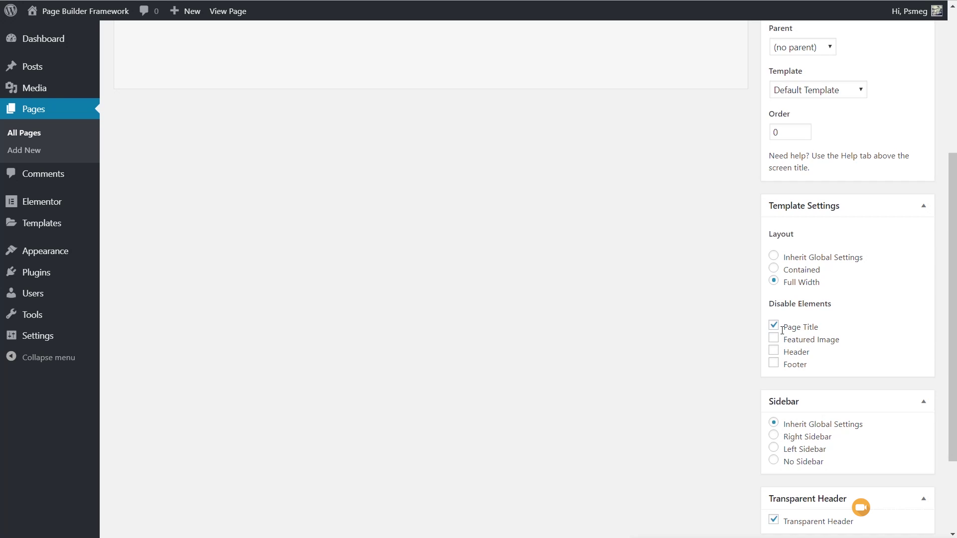
pyautogui.scroll(-3, 723, 392)
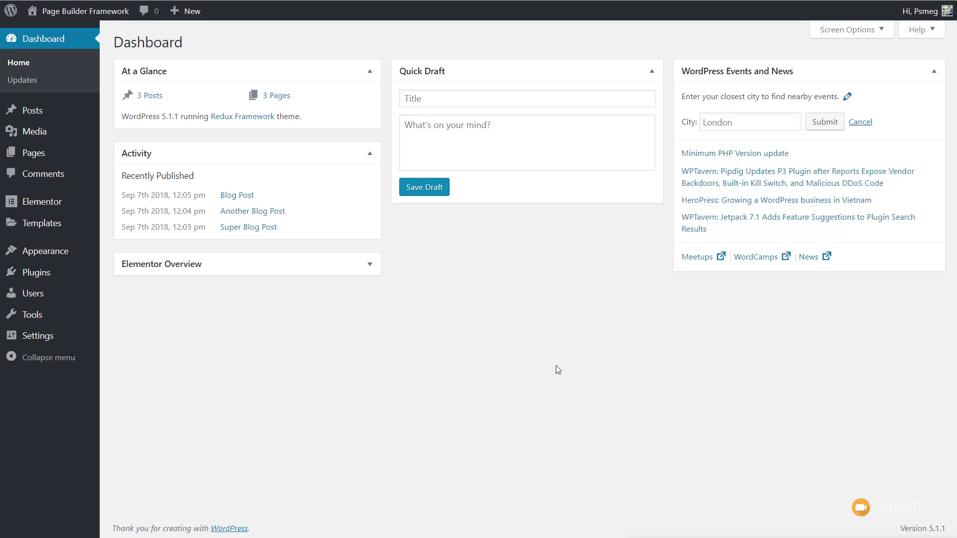
# Step: In Theme Settings, enable Blog Layout Settings for Blog Page, Search Results, Categories, Tags, Author Archives and Date Archives, and save the changes
pyautogui.moveTo(62, 254)
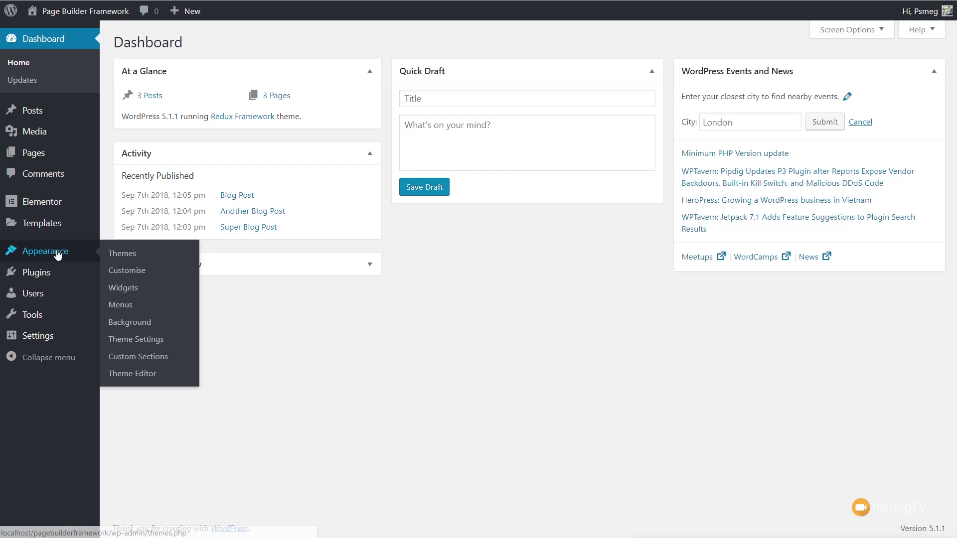
pyautogui.click(124, 339)
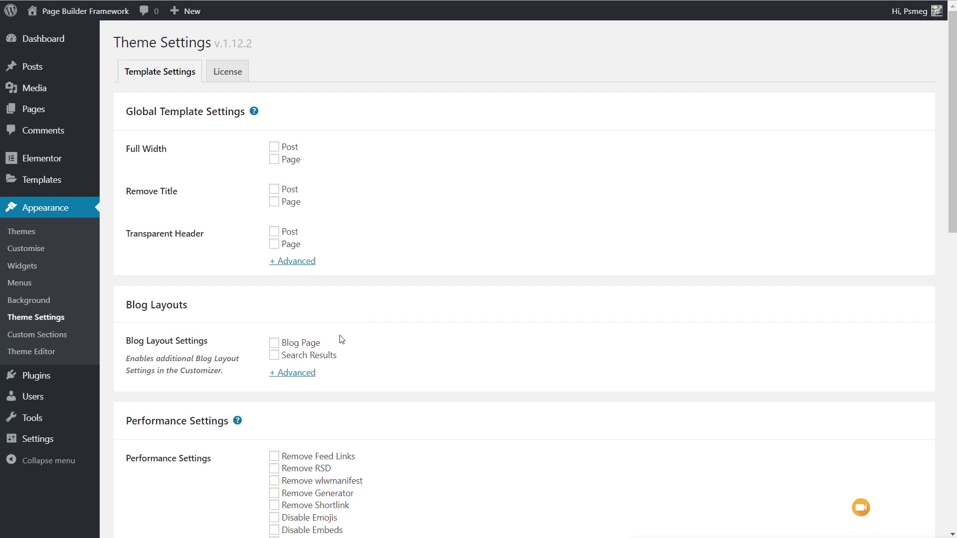
pyautogui.click(301, 375)
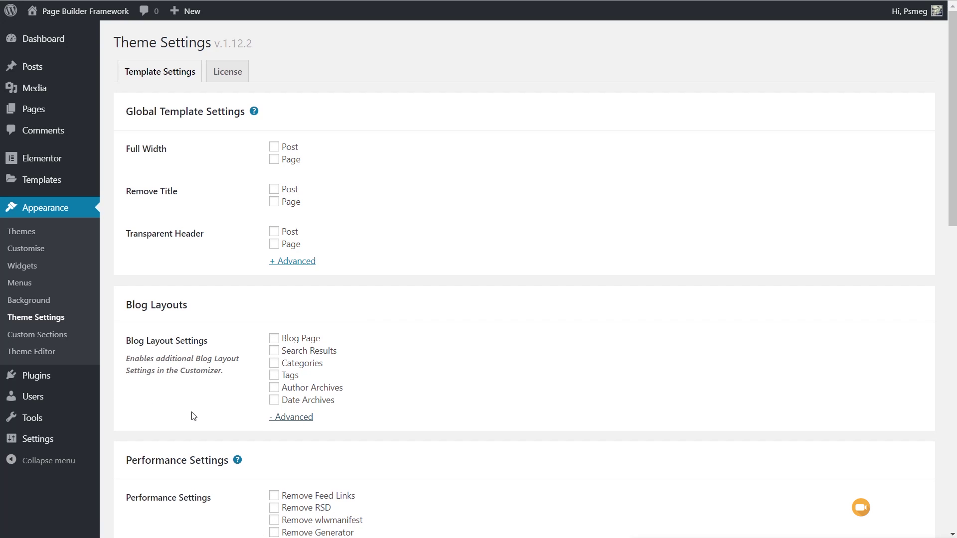
pyautogui.click(276, 340)
pyautogui.click(276, 352)
pyautogui.click(276, 363)
pyautogui.click(276, 376)
pyautogui.click(276, 389)
pyautogui.click(276, 401)
pyautogui.scroll(-15, 466, 417)
pyautogui.click(155, 476)
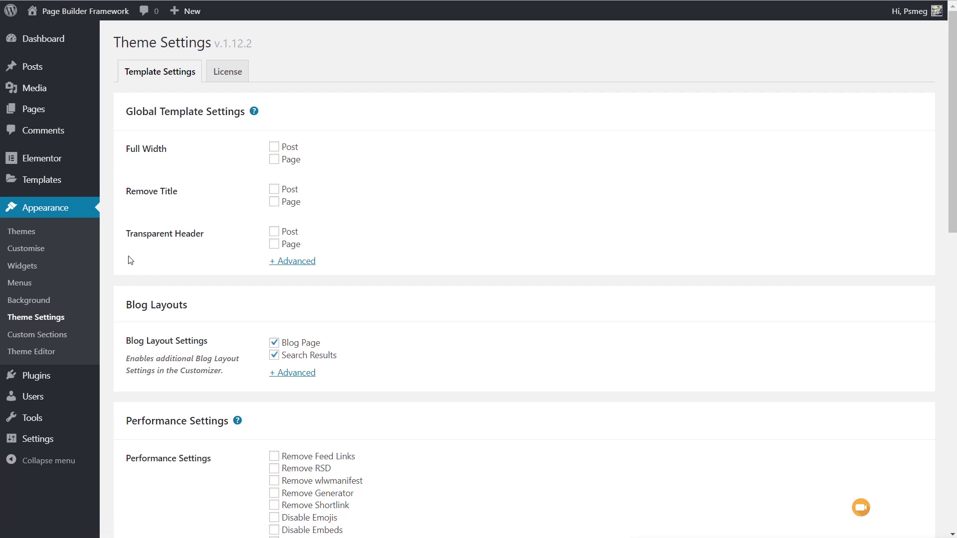
# Step: Open the Customizer's Blog section and examine the options of the Category Layout
pyautogui.click(42, 250)
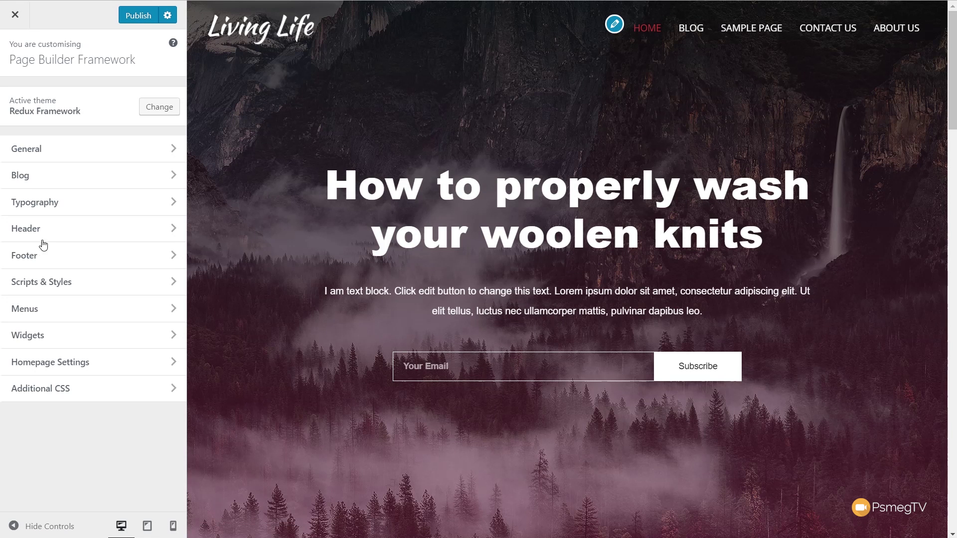
pyautogui.click(55, 182)
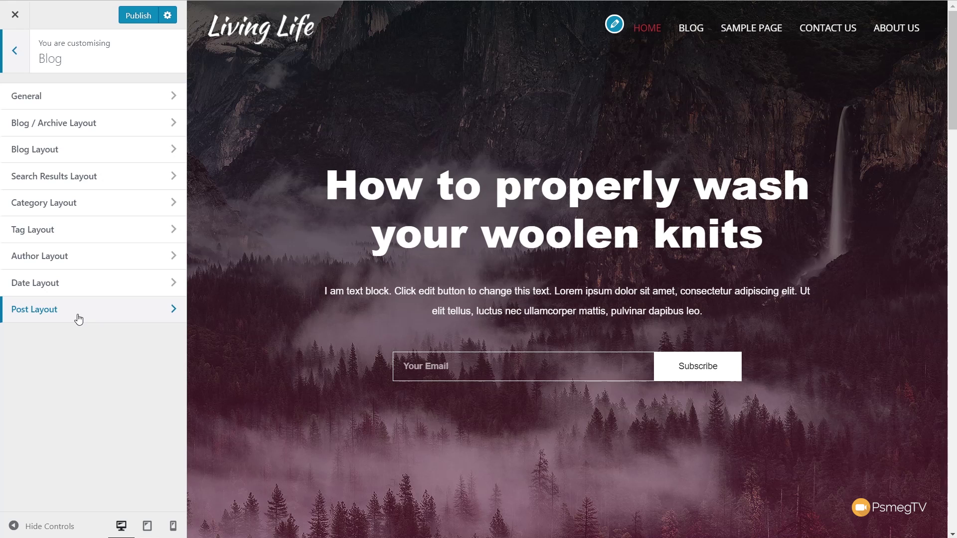
pyautogui.click(86, 206)
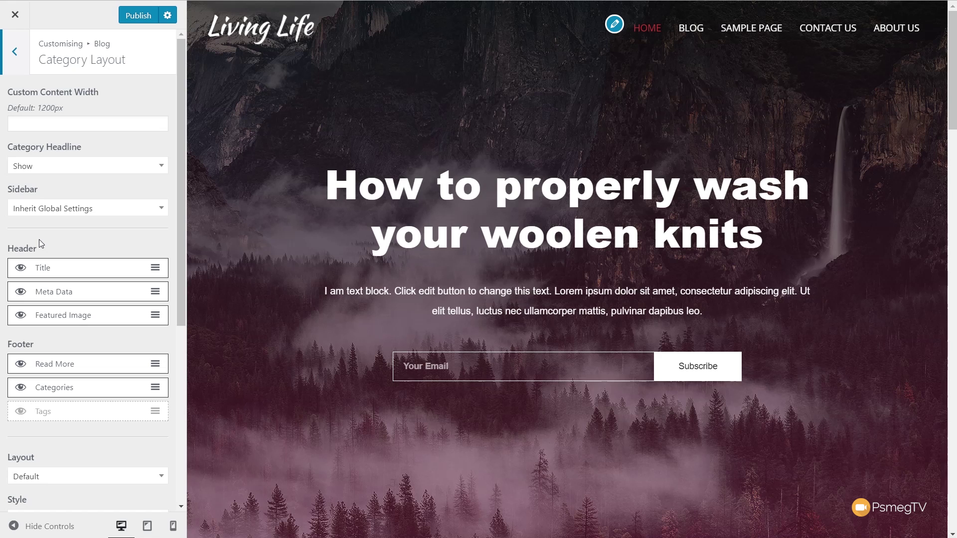
pyautogui.scroll(-5, 40, 244)
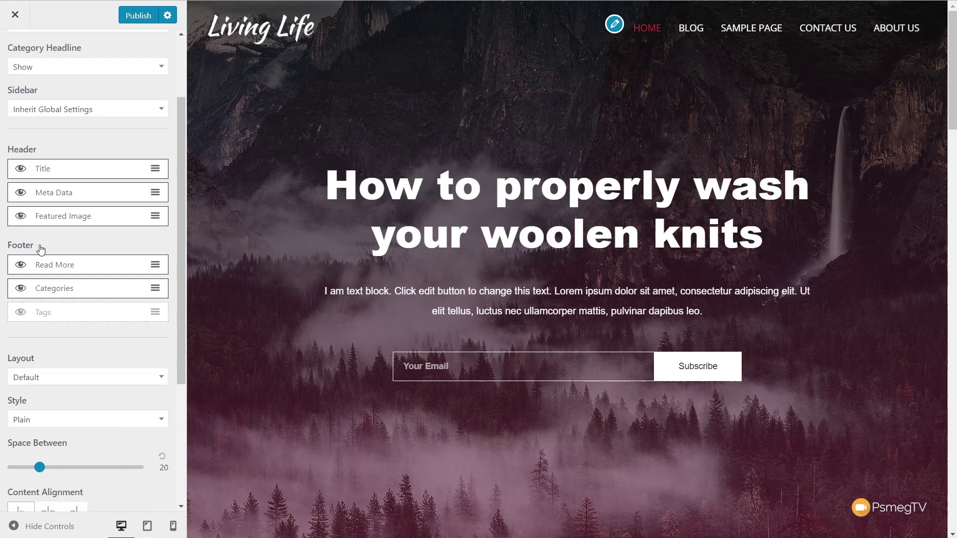
pyautogui.scroll(-1, 40, 251)
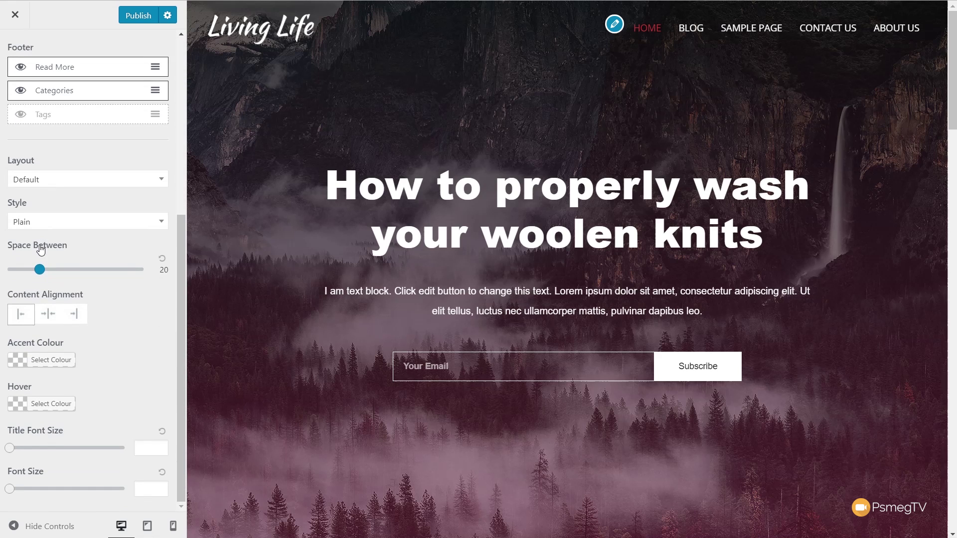
pyautogui.scroll(6, 39, 250)
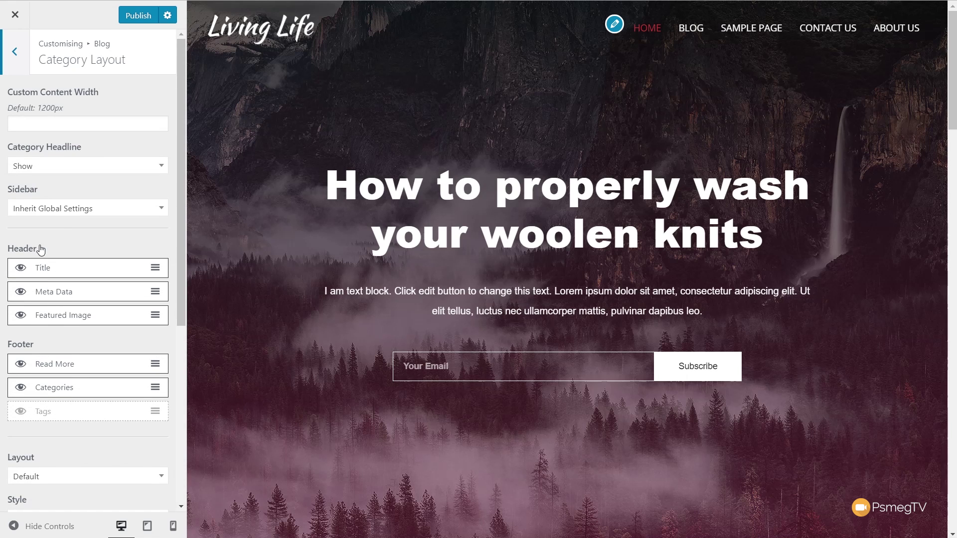
pyautogui.click(18, 62)
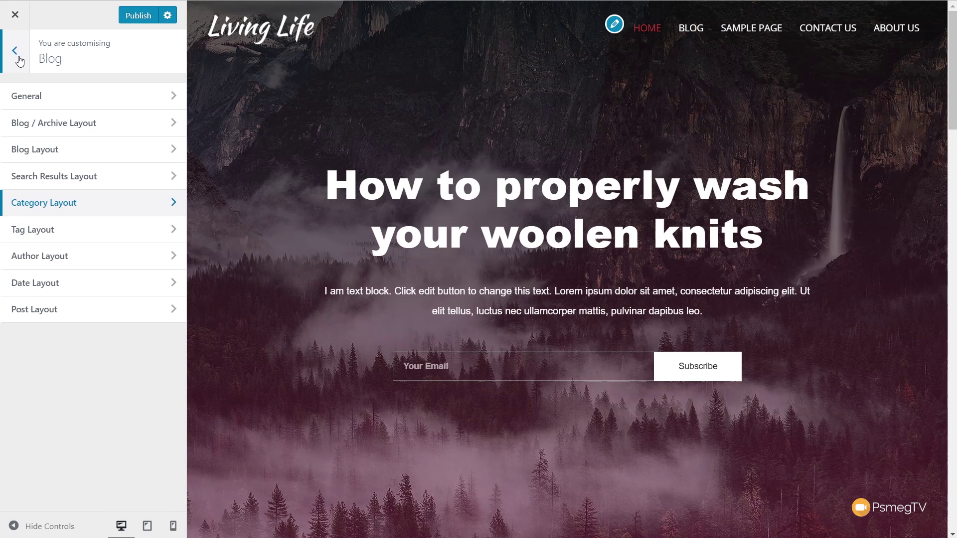
# Step: View the header's Sticky Navigation settings and check the sticky menu on the blog page preview
pyautogui.click(591, 208)
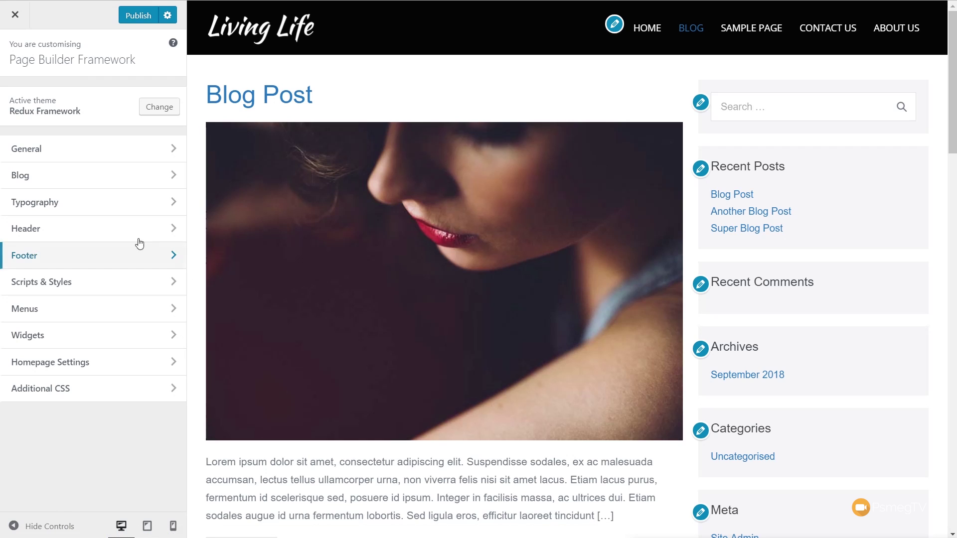
pyautogui.click(47, 231)
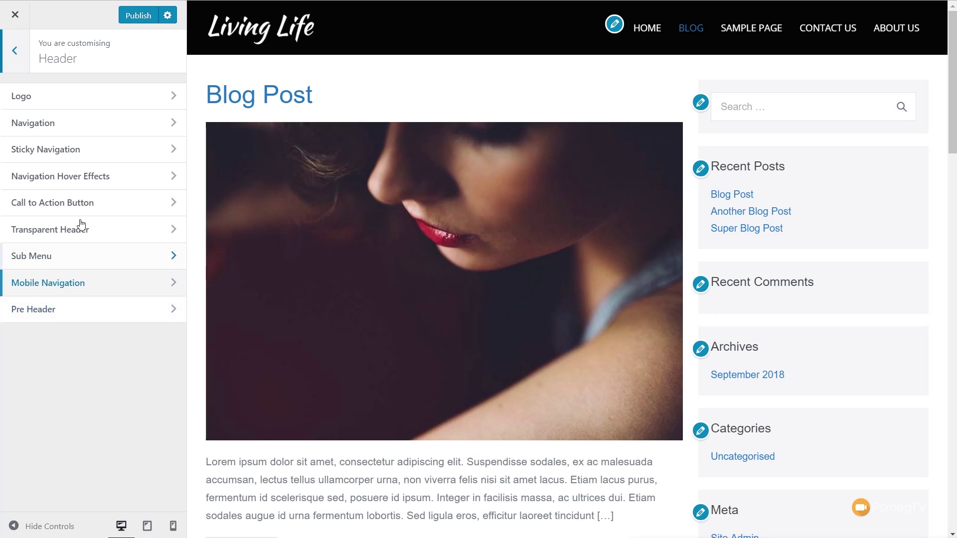
pyautogui.click(64, 155)
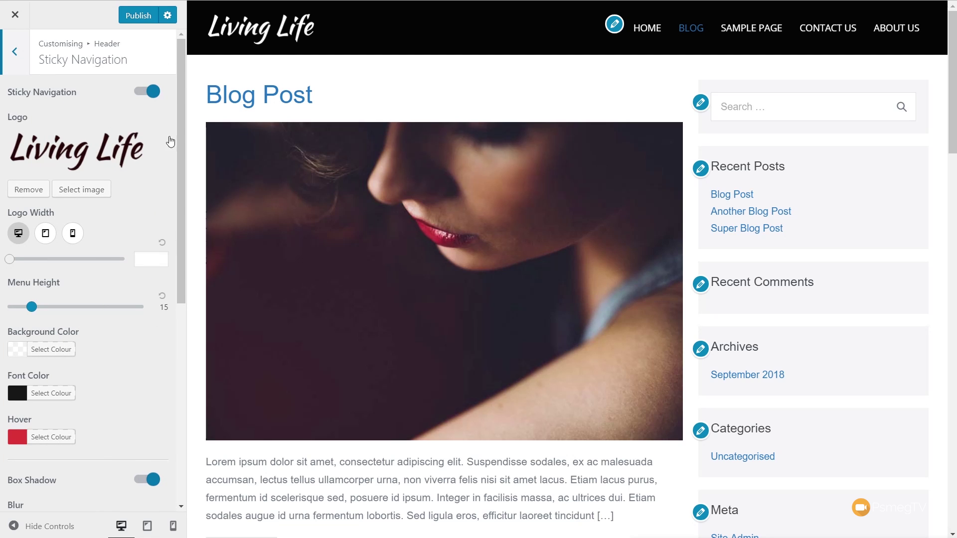
pyautogui.scroll(-1, 302, 212)
pyautogui.scroll(-5, 303, 213)
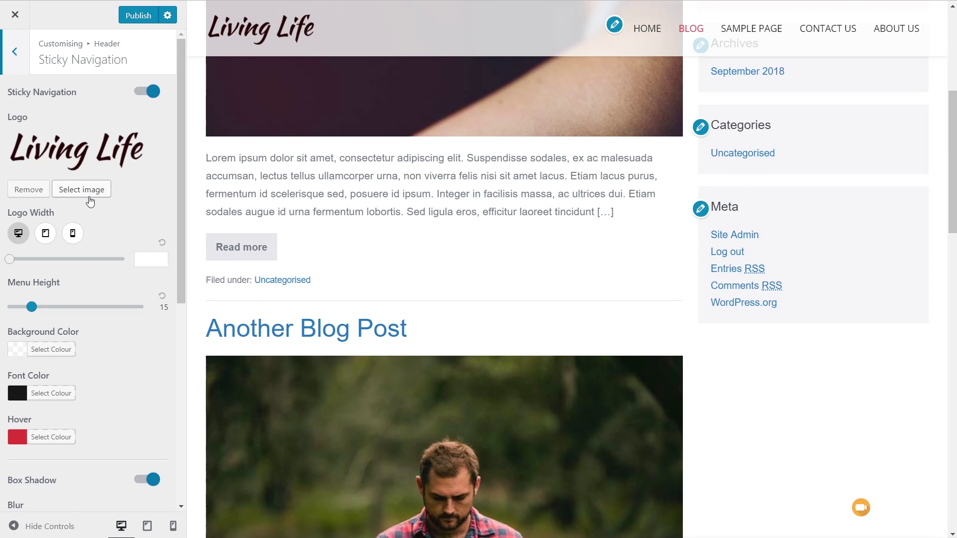
pyautogui.scroll(6, 442, 292)
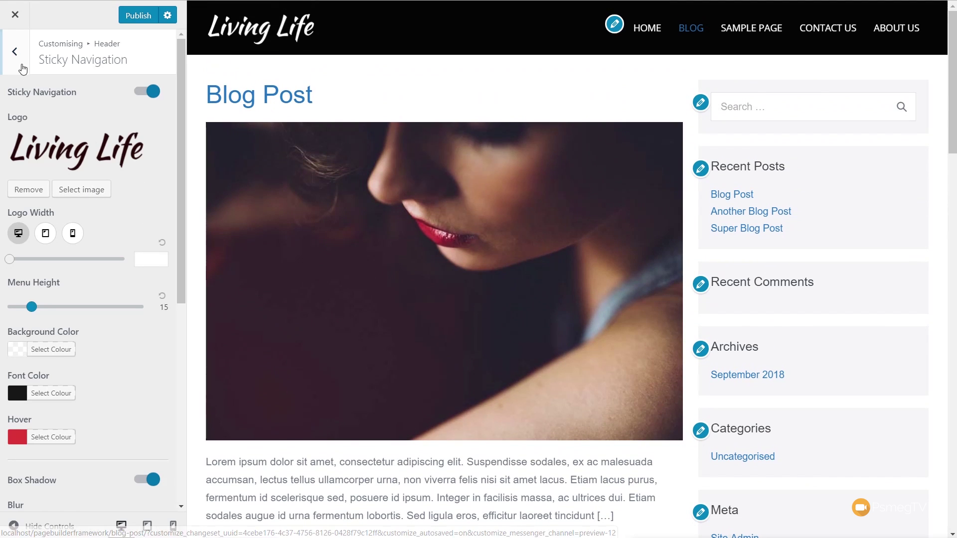
pyautogui.click(23, 68)
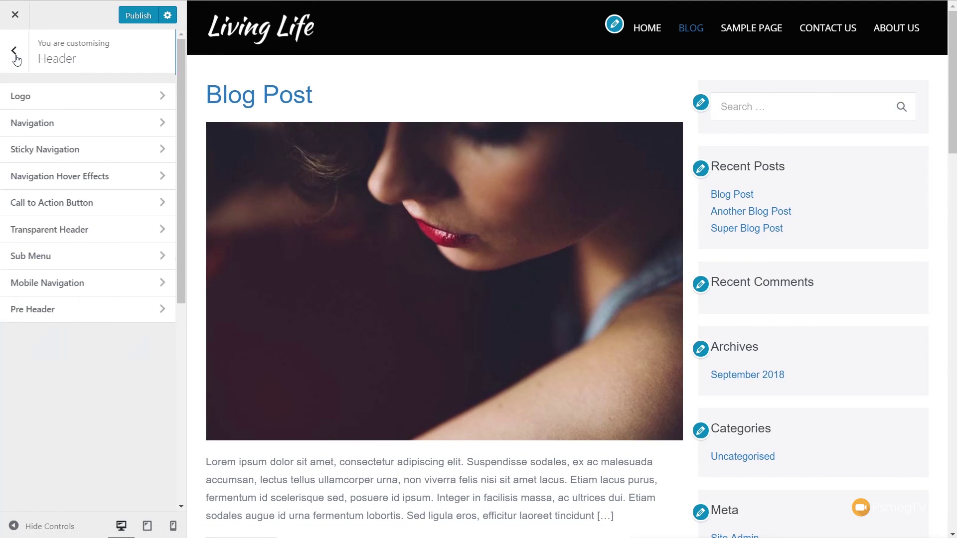
# Step: Set the Pre Header layout to Two Columns and check how it behaves down the blog page preview
pyautogui.click(63, 319)
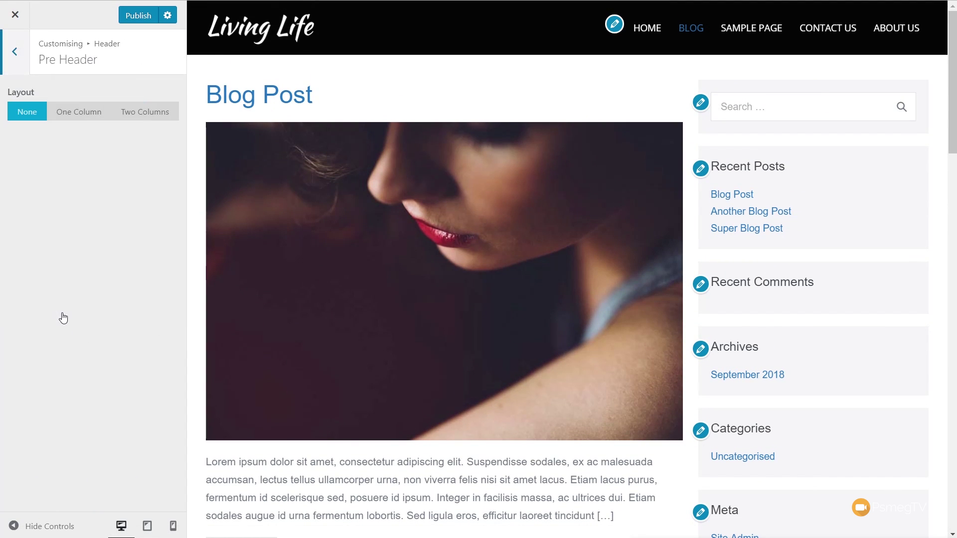
pyautogui.click(125, 120)
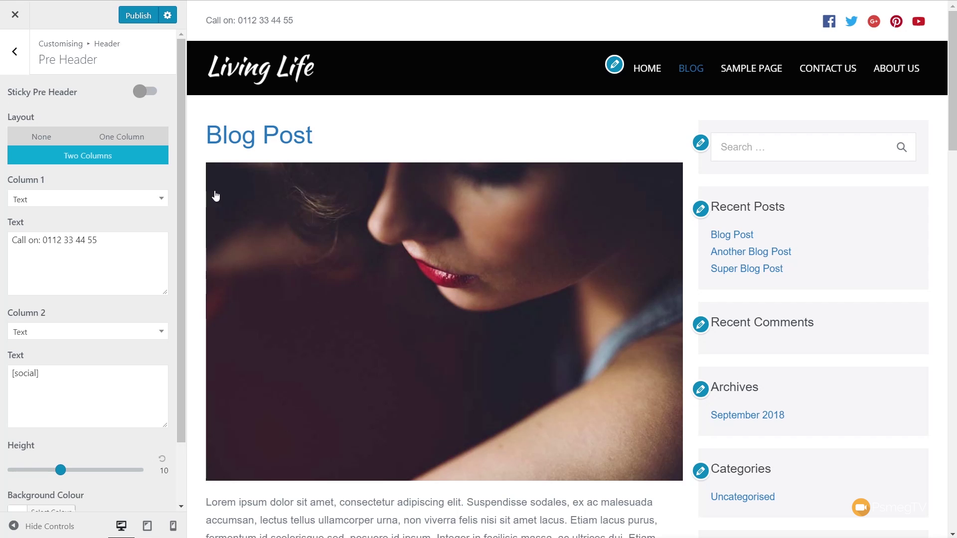
pyautogui.scroll(-7, 344, 250)
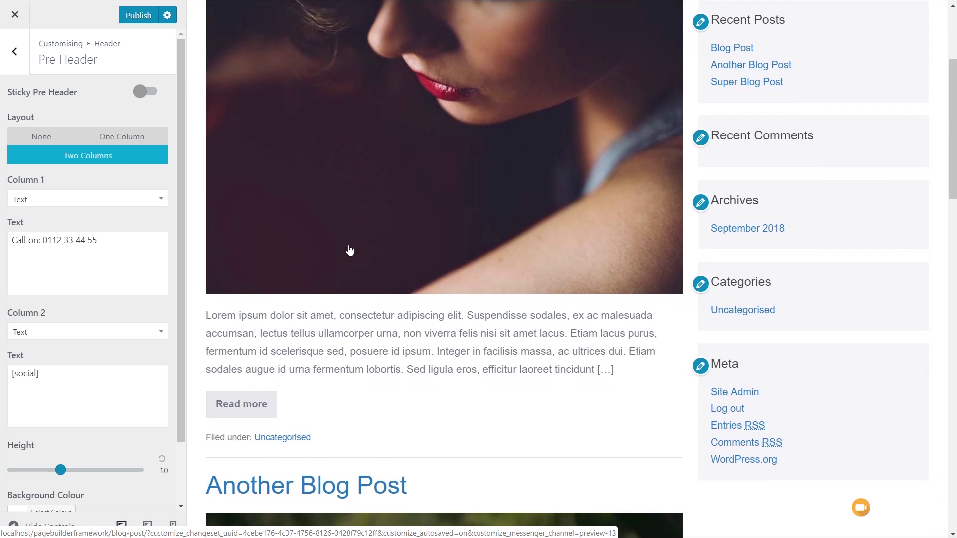
pyautogui.scroll(-2, 350, 250)
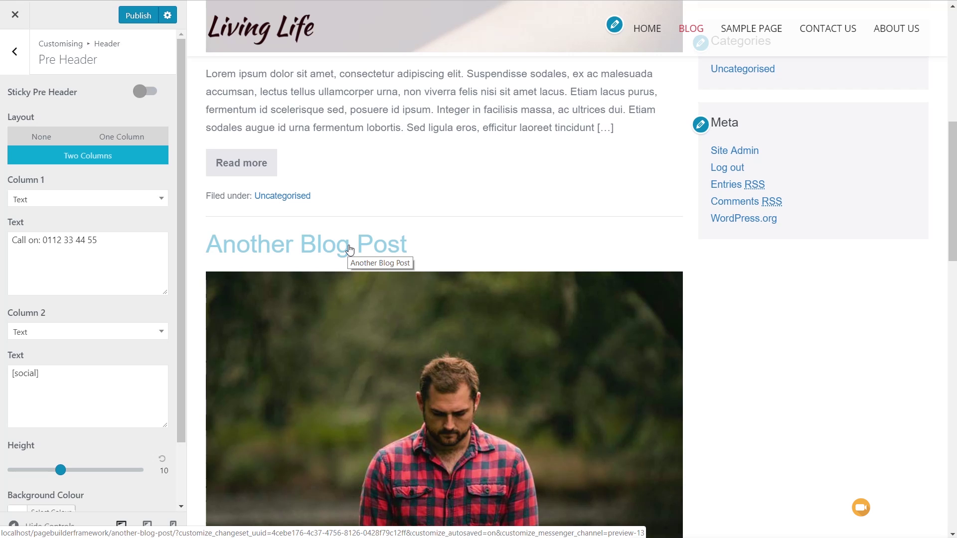
# Step: Enable Sticky Pre Header and check it along the length of the blog page preview
pyautogui.click(149, 98)
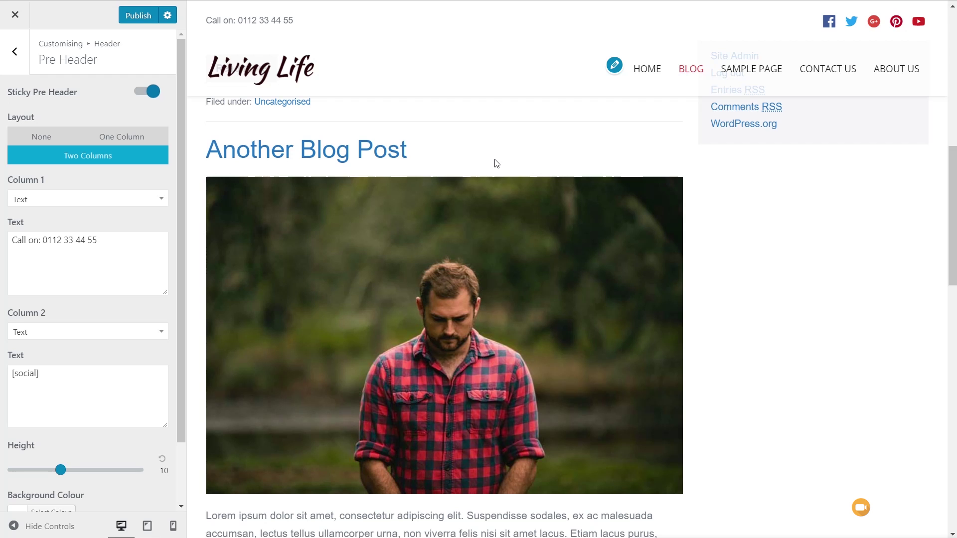
pyautogui.scroll(3, 465, 171)
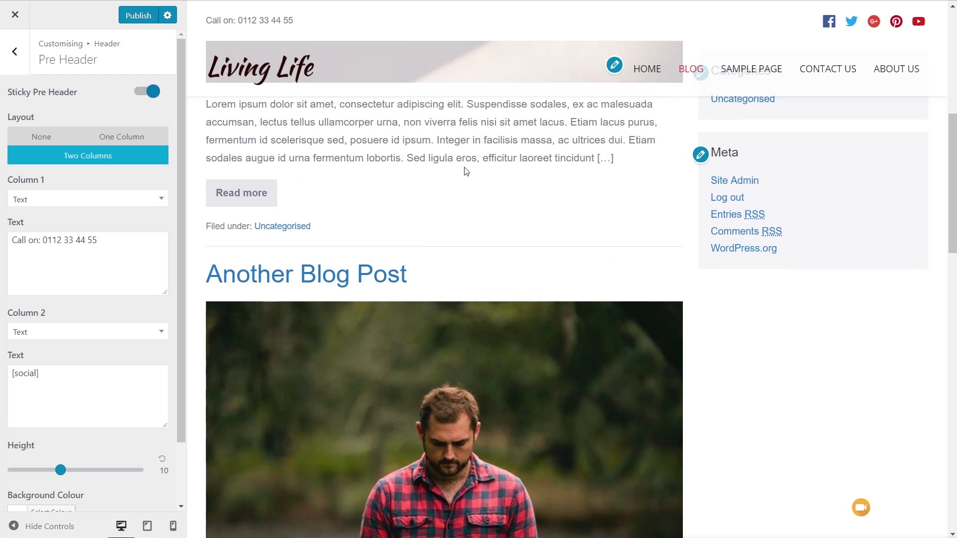
pyautogui.scroll(-8, 466, 171)
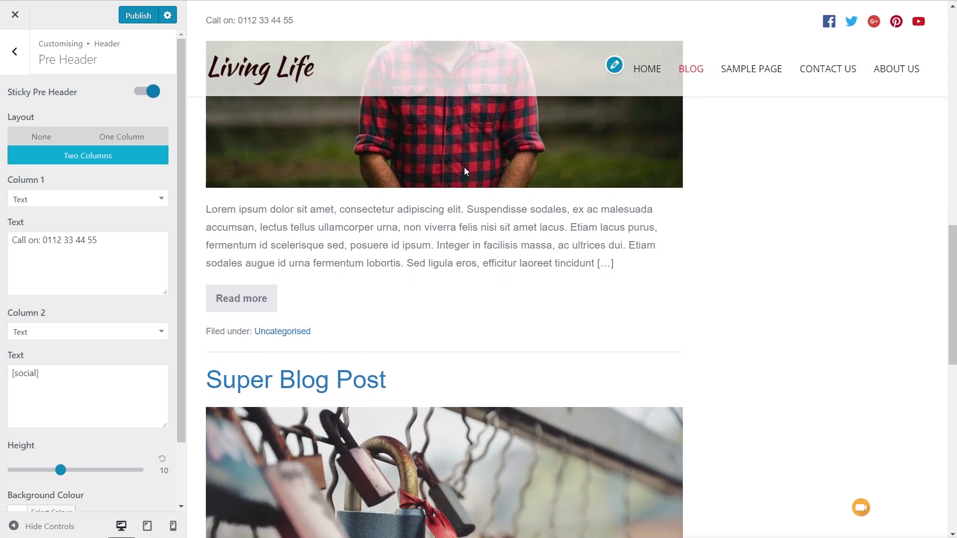
pyautogui.scroll(10, 466, 171)
pyautogui.scroll(6, 465, 171)
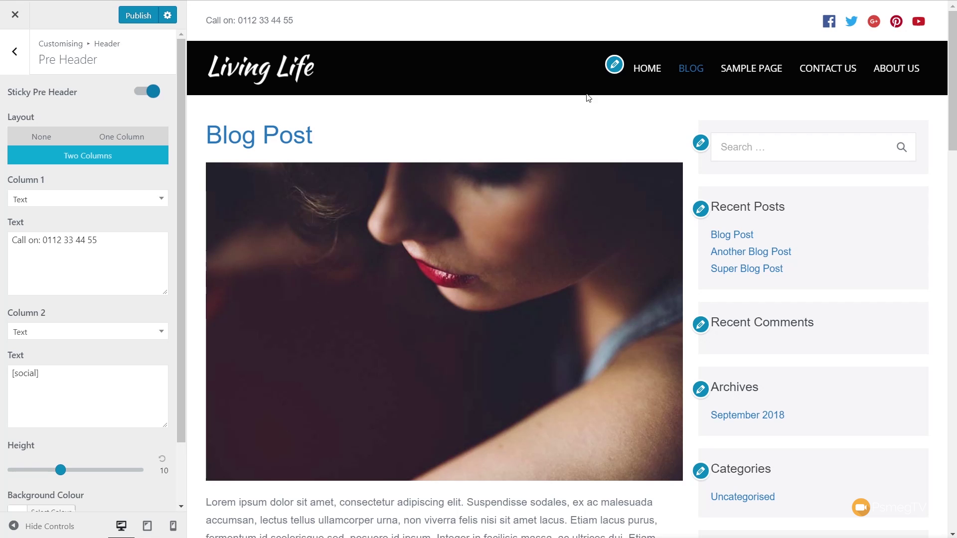
# Step: Disable Sticky Pre Header and set the Pre Header layout back to None
pyautogui.click(145, 92)
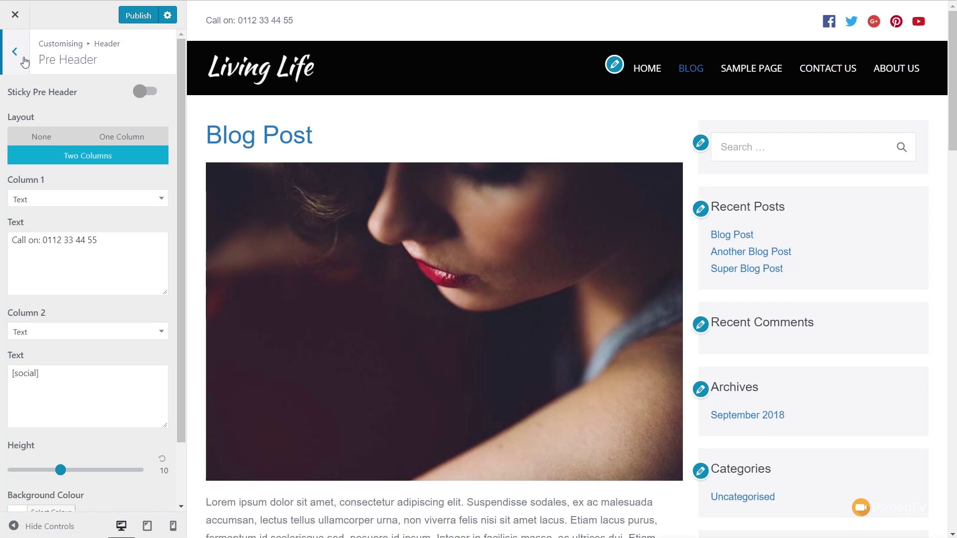
pyautogui.click(41, 137)
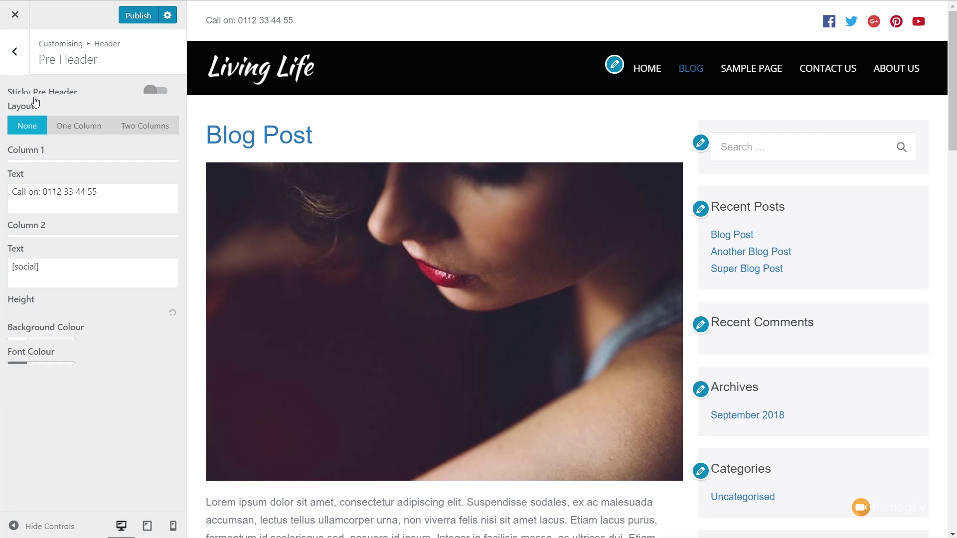
pyautogui.click(20, 54)
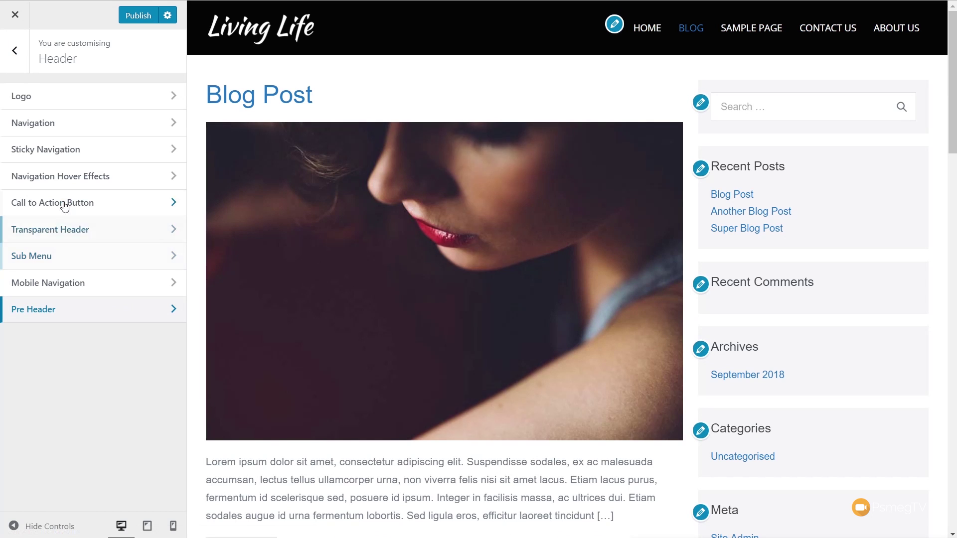
# Step: Enable Display Call to Action Button for the header and copy the class name "wpbf-cta-menu-item" from its description
pyautogui.click(81, 206)
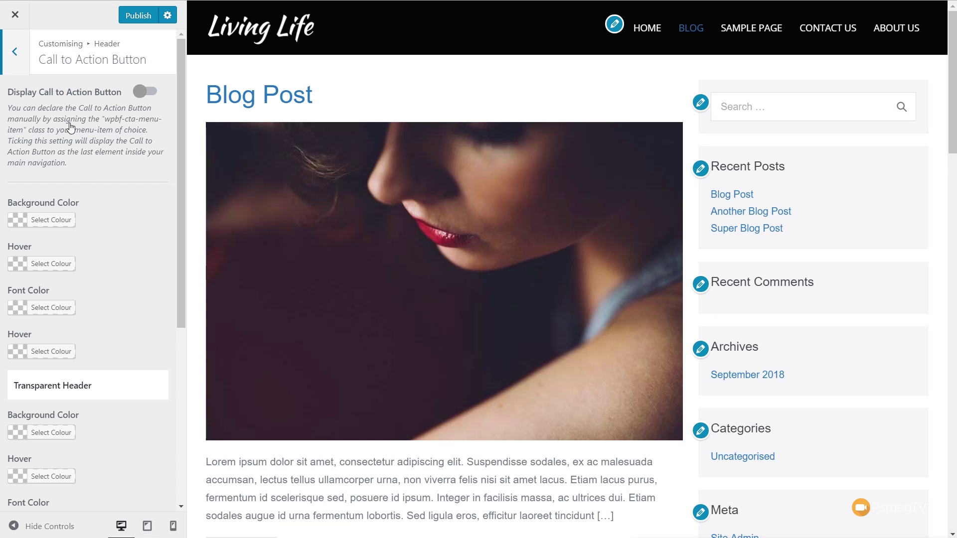
pyautogui.moveTo(73, 164); pyautogui.dragTo(10, 109)
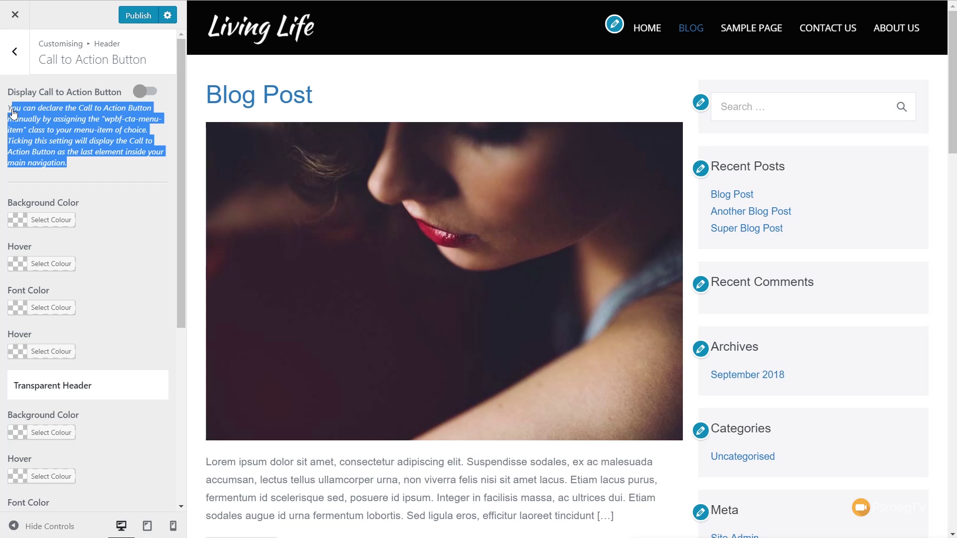
pyautogui.click(107, 127)
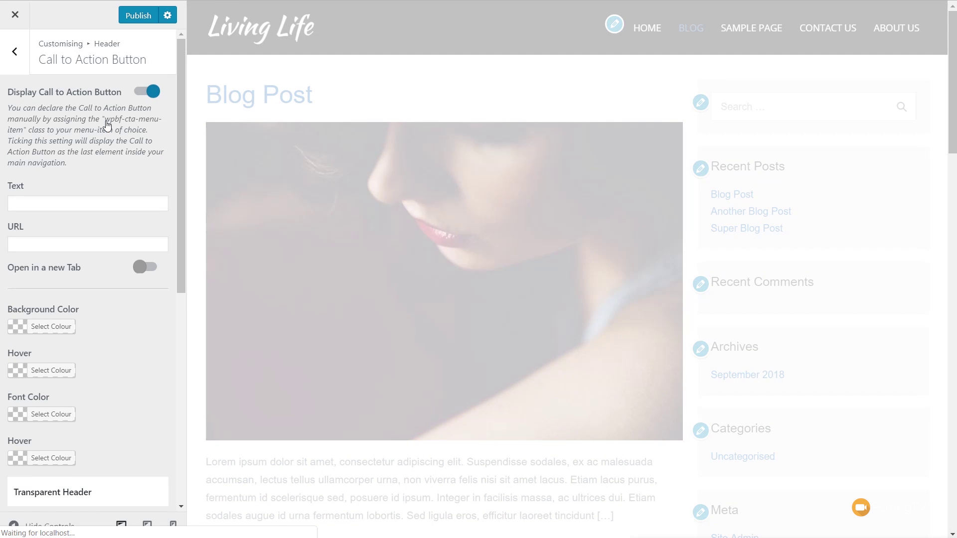
pyautogui.moveTo(107, 124); pyautogui.dragTo(24, 134)
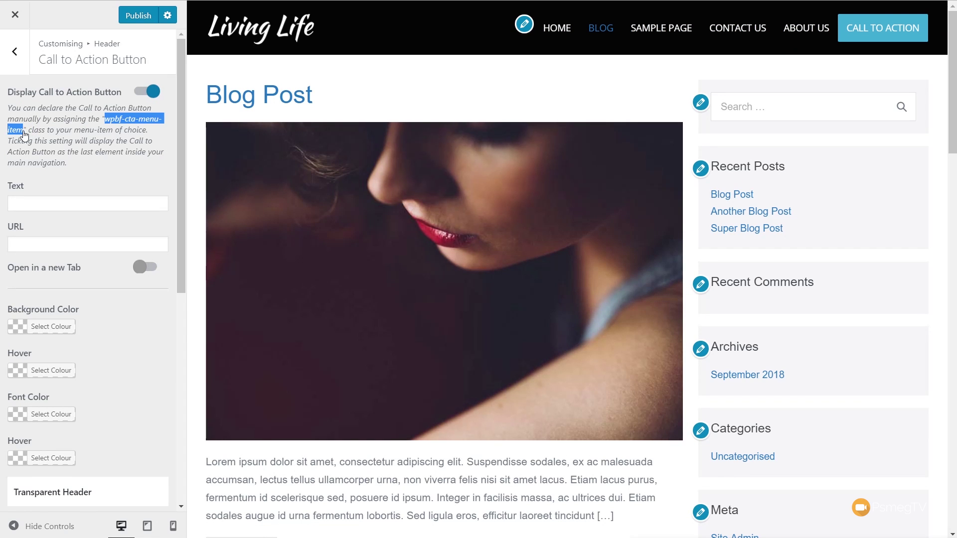
pyautogui.rightClick(20, 135)
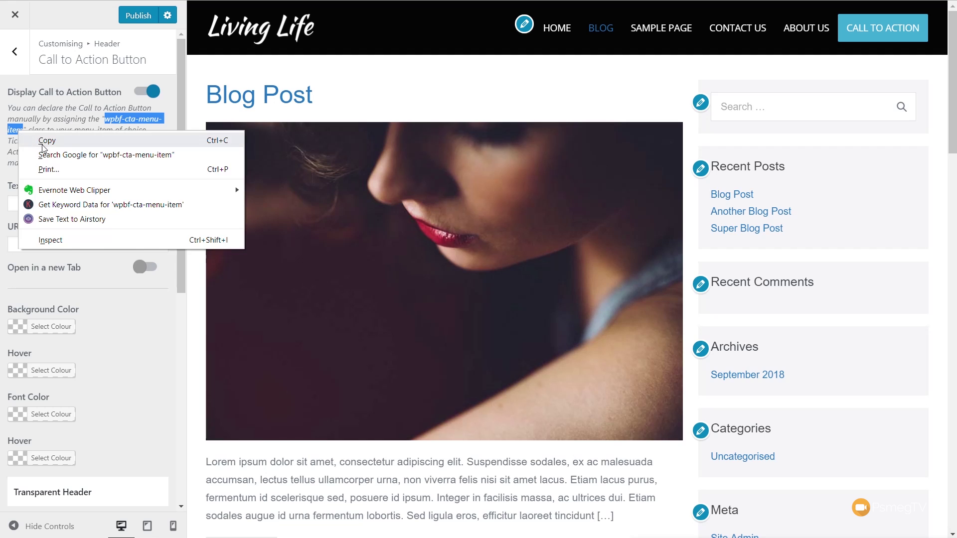
pyautogui.click(115, 142)
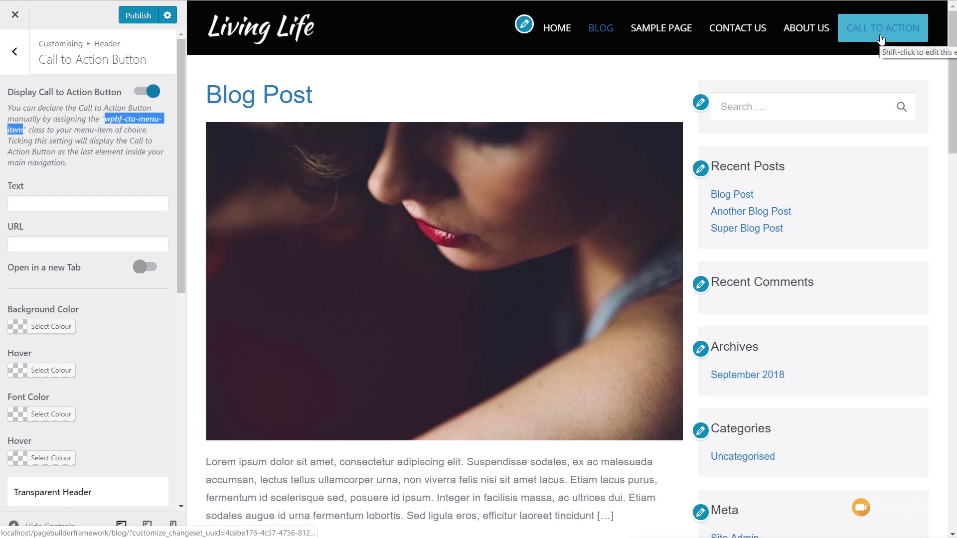
# Step: Disable Display Call to Action Button for the header, publish the change and close the Customizer
pyautogui.click(137, 93)
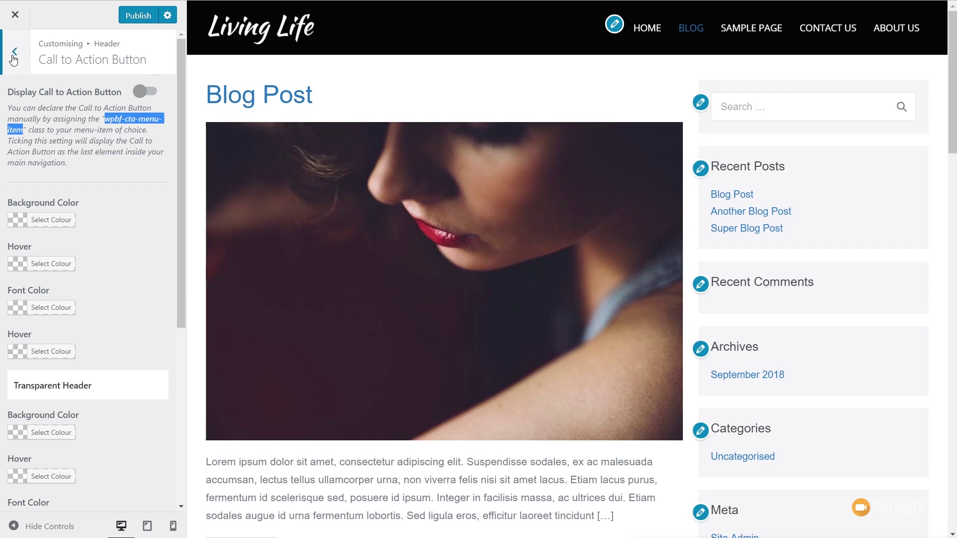
pyautogui.click(14, 56)
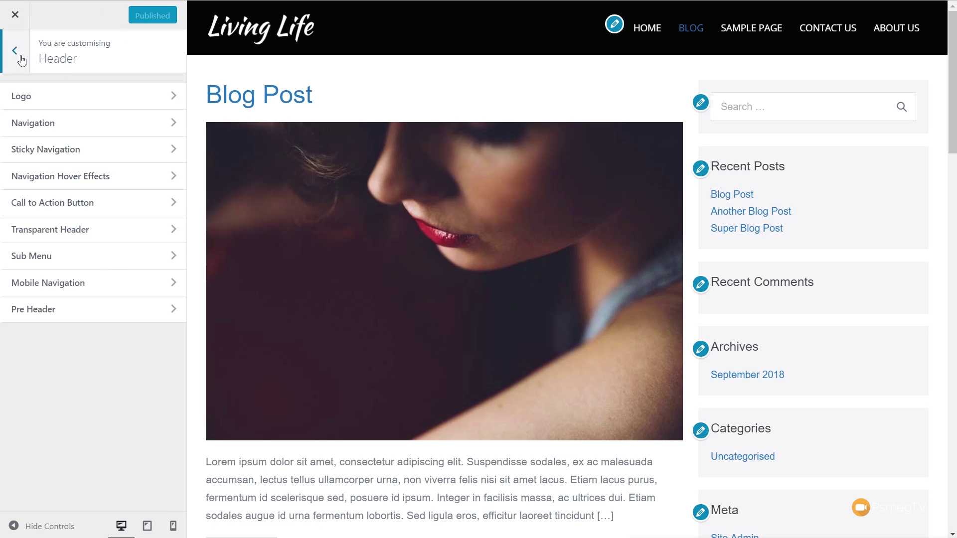
pyautogui.click(15, 20)
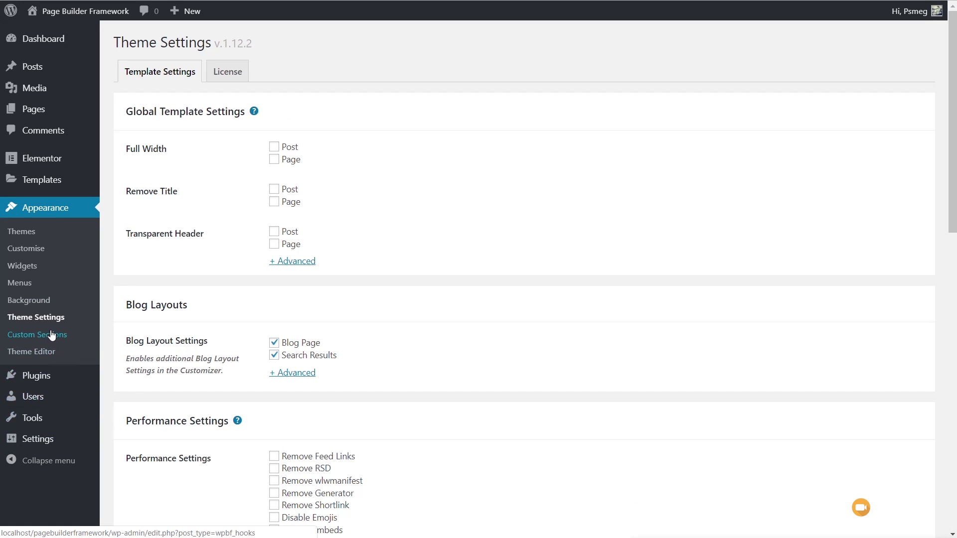
# Step: Open the site's Menus screen and enable the CSS Classes advanced menu property in its screen options
pyautogui.click(24, 284)
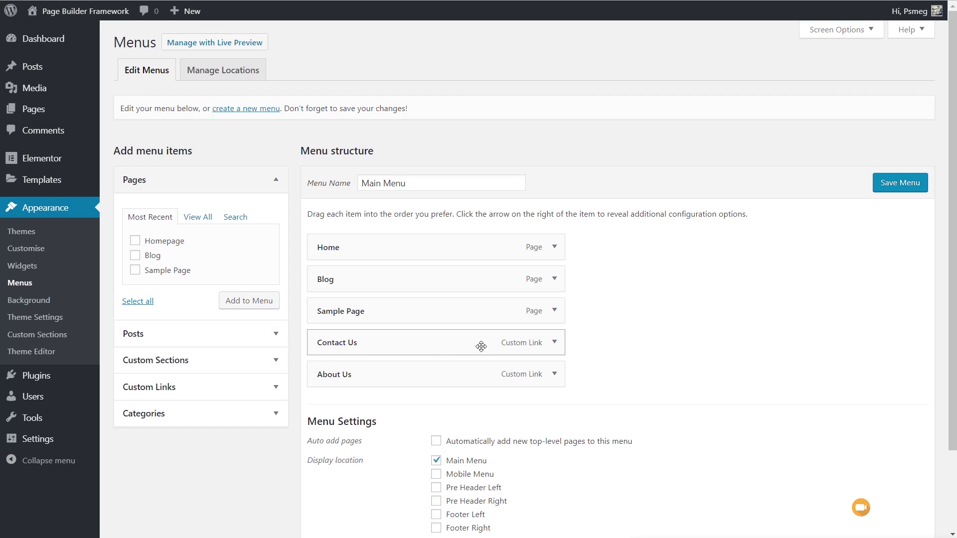
pyautogui.click(555, 374)
pyautogui.scroll(-3, 666, 372)
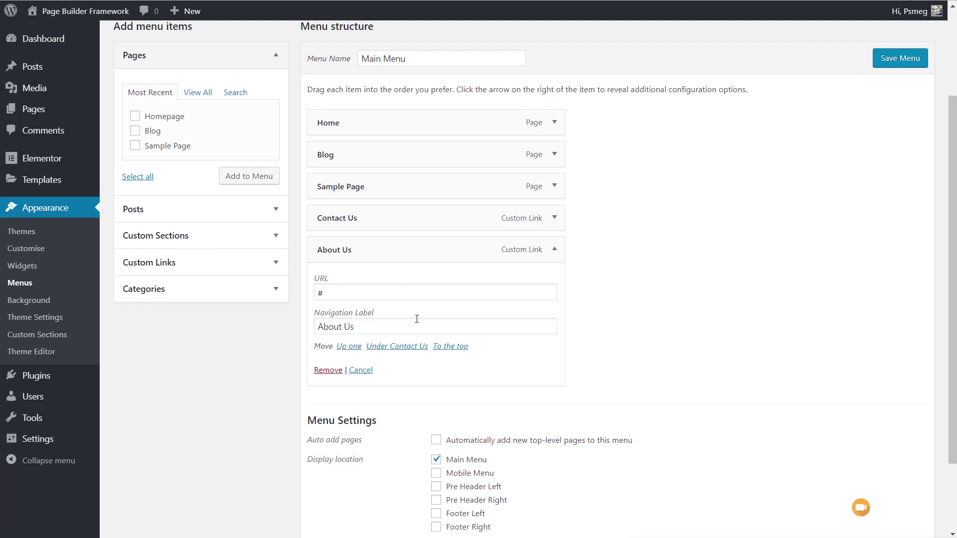
pyautogui.scroll(5, 784, 293)
pyautogui.click(820, 31)
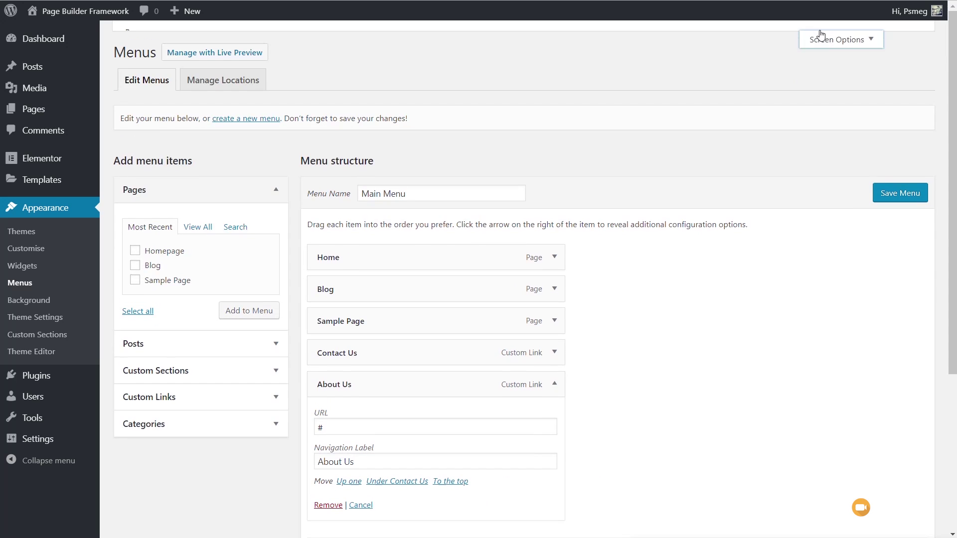
pyautogui.click(284, 98)
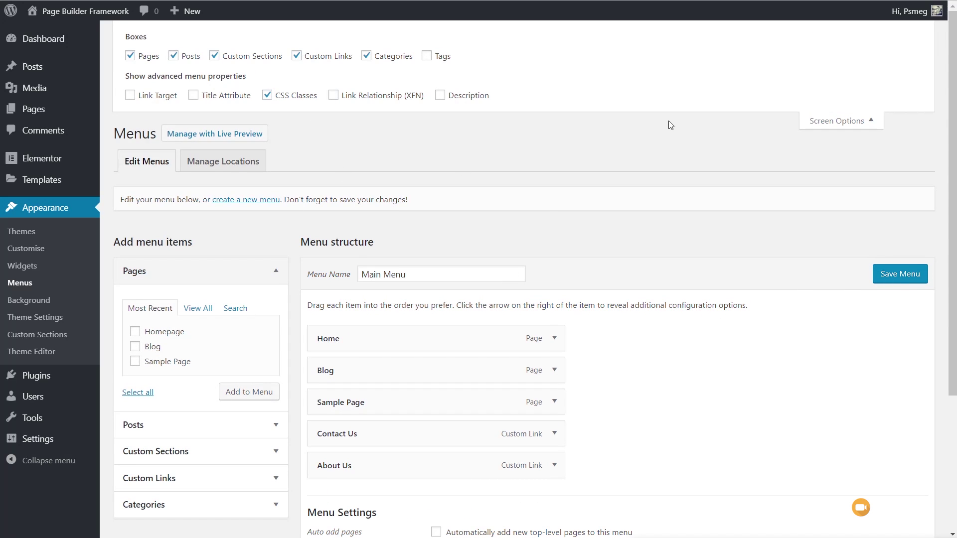
pyautogui.click(844, 120)
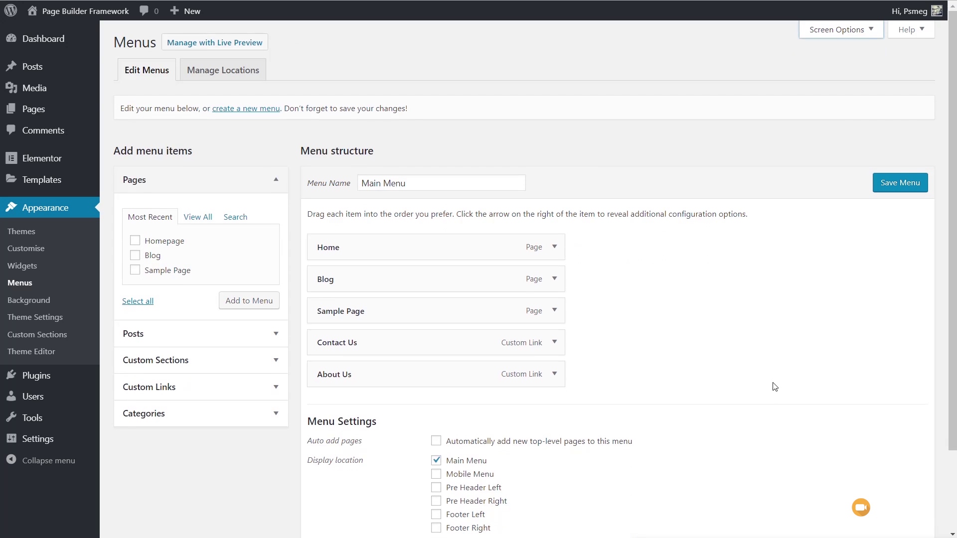
# Step: Assign the CSS class "wpbf-cta-menu-item" to the About Us menu item and save the Main Menu
pyautogui.click(555, 373)
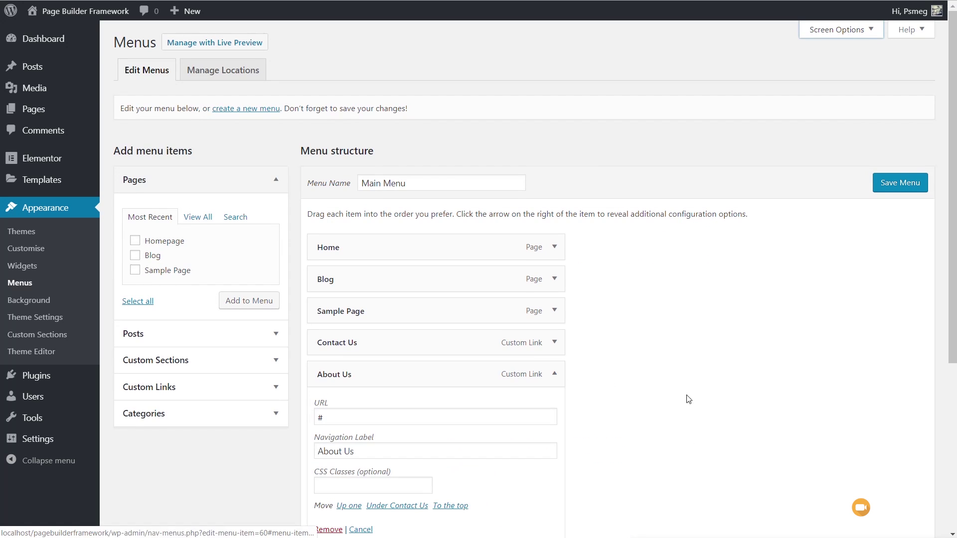
pyautogui.scroll(-2, 613, 375)
pyautogui.click(373, 363)
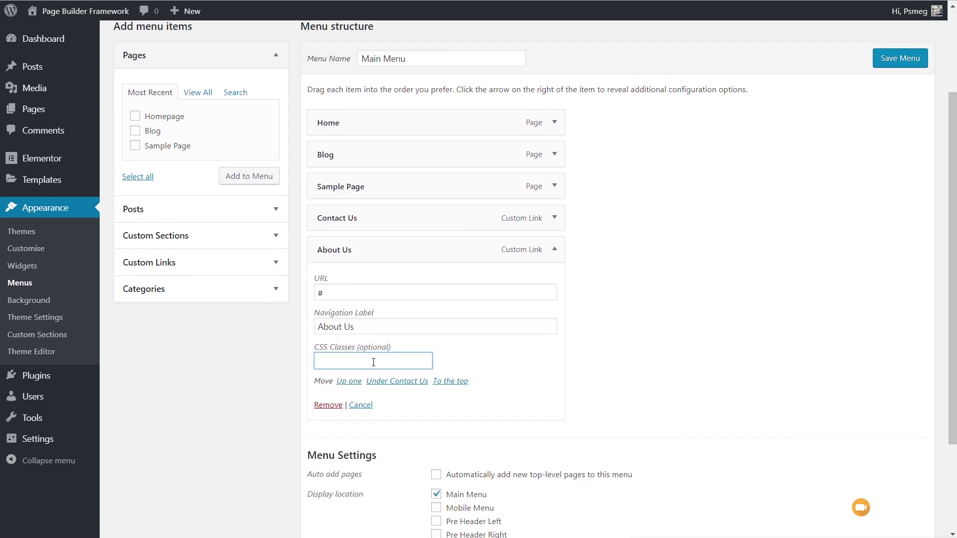
pyautogui.hotkey('ctrl', 'v')
pyautogui.click(896, 59)
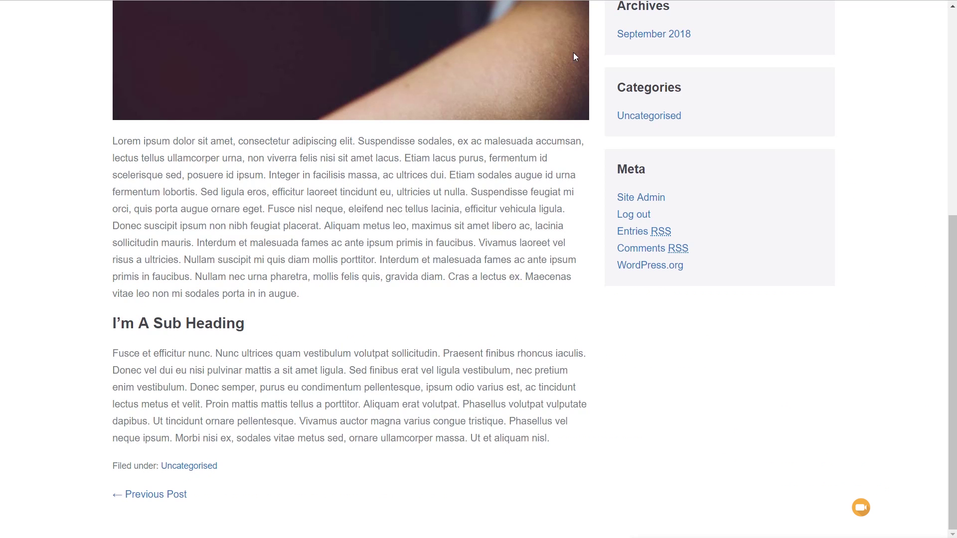
# Step: Reload the live blog post page and check how the About Us item looks in its header navigation
pyautogui.scroll(5, 543, 262)
pyautogui.scroll(2, 543, 262)
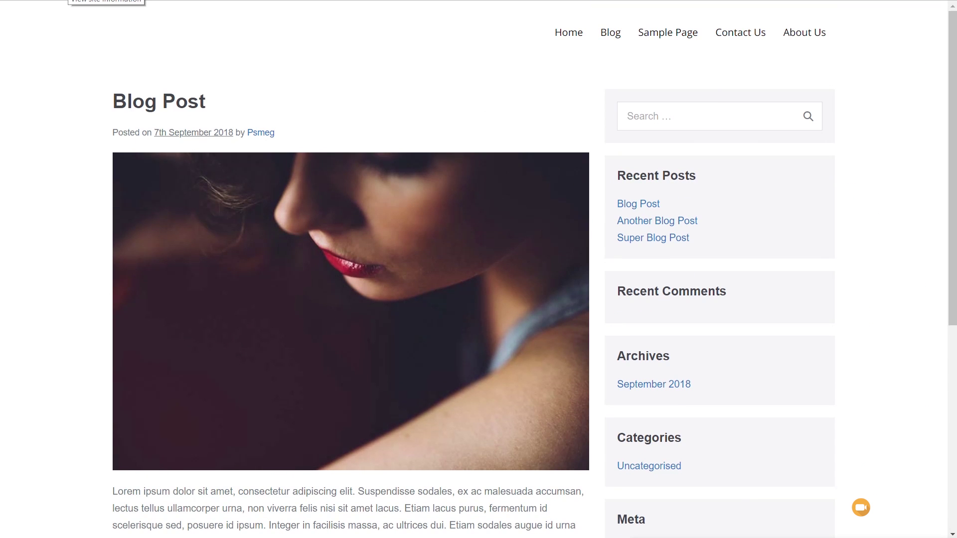
pyautogui.press('F5')
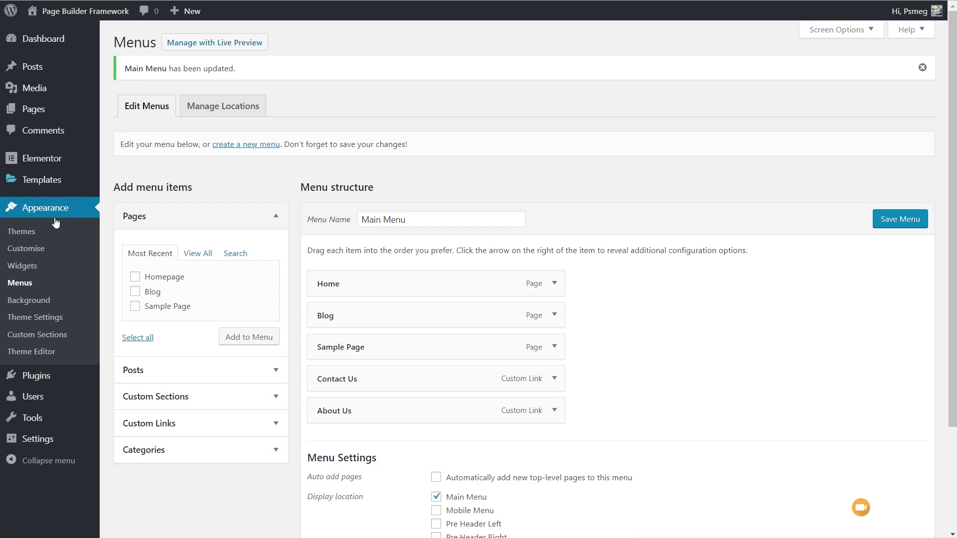
# Step: Open the header's Call to Action Button settings in the Customizer and set the button's Background Color to #c51a1a
pyautogui.click(34, 248)
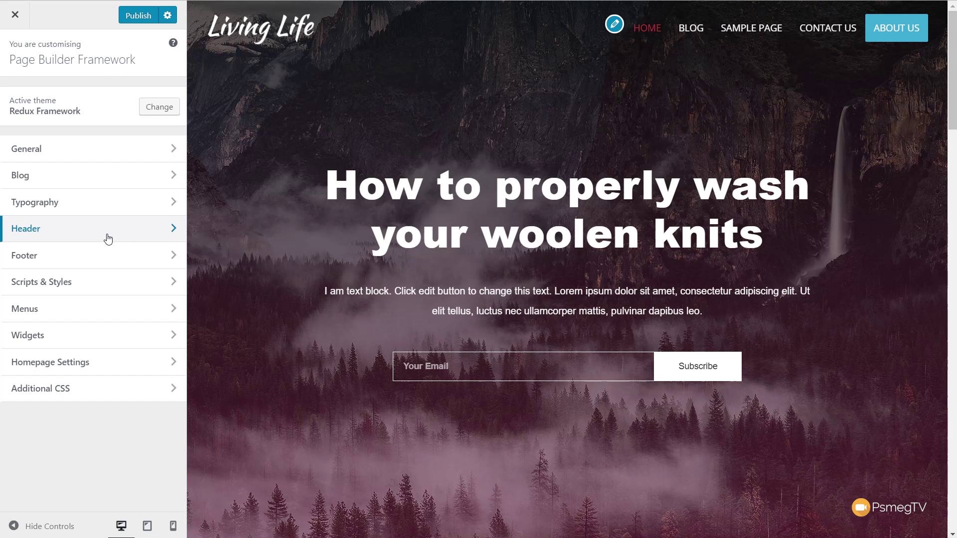
pyautogui.click(109, 239)
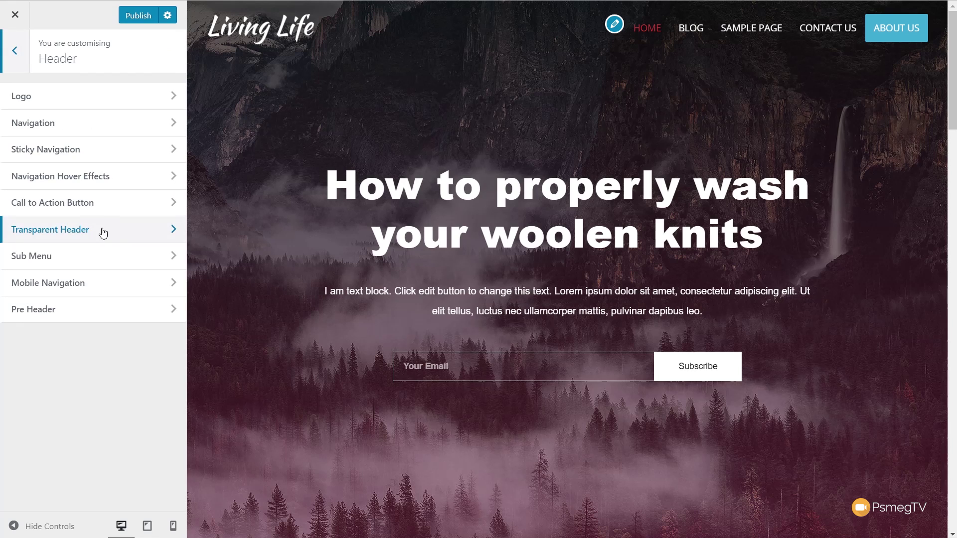
pyautogui.click(93, 211)
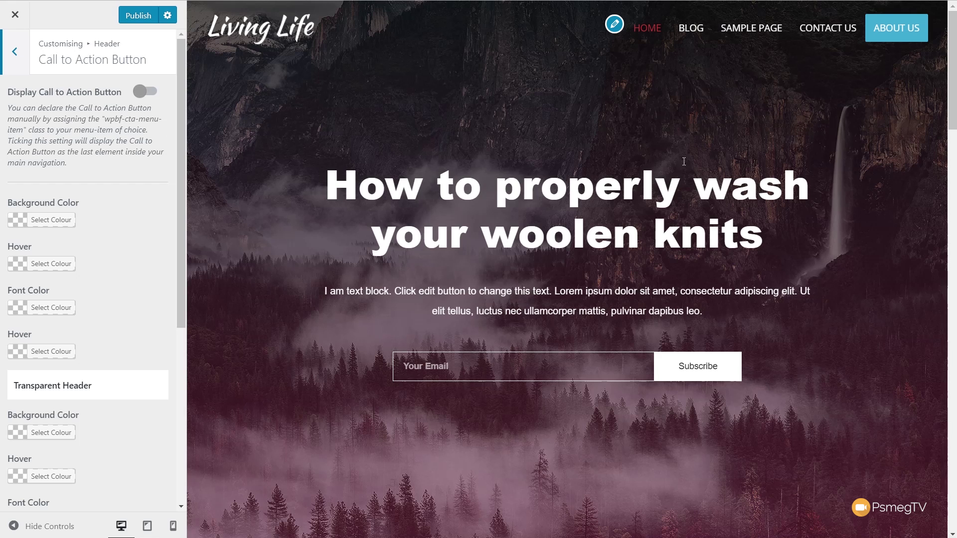
pyautogui.scroll(-3, 118, 251)
pyautogui.scroll(2, 119, 252)
pyautogui.scroll(2, 119, 253)
pyautogui.click(63, 222)
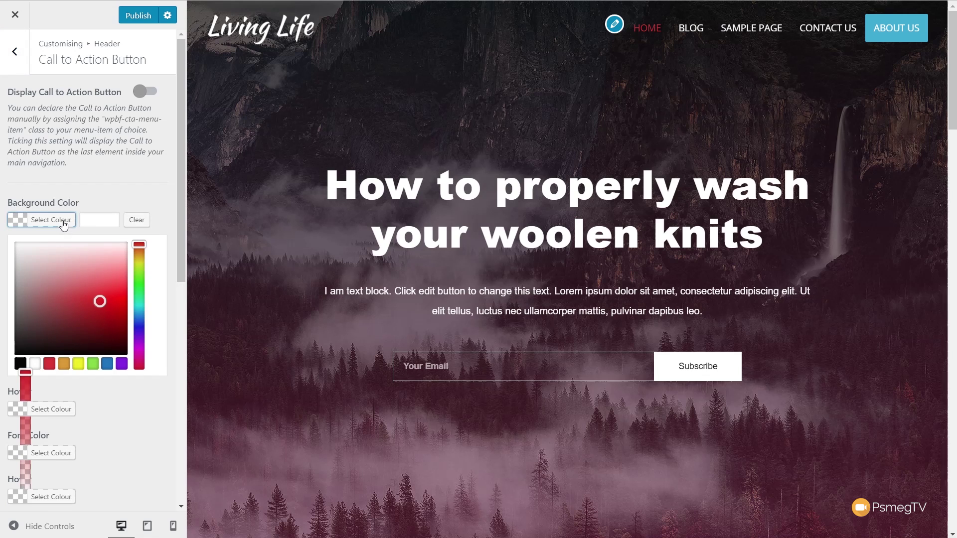
pyautogui.click(100, 304)
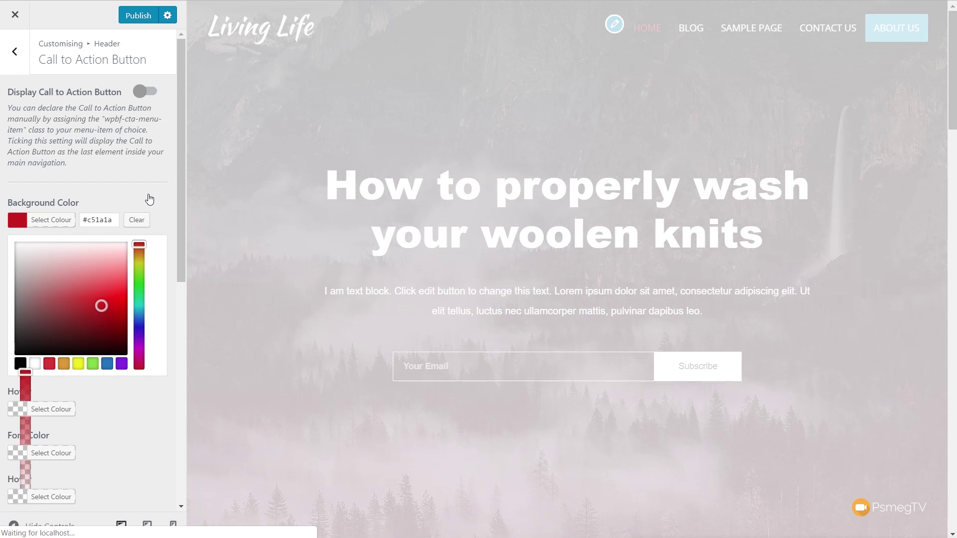